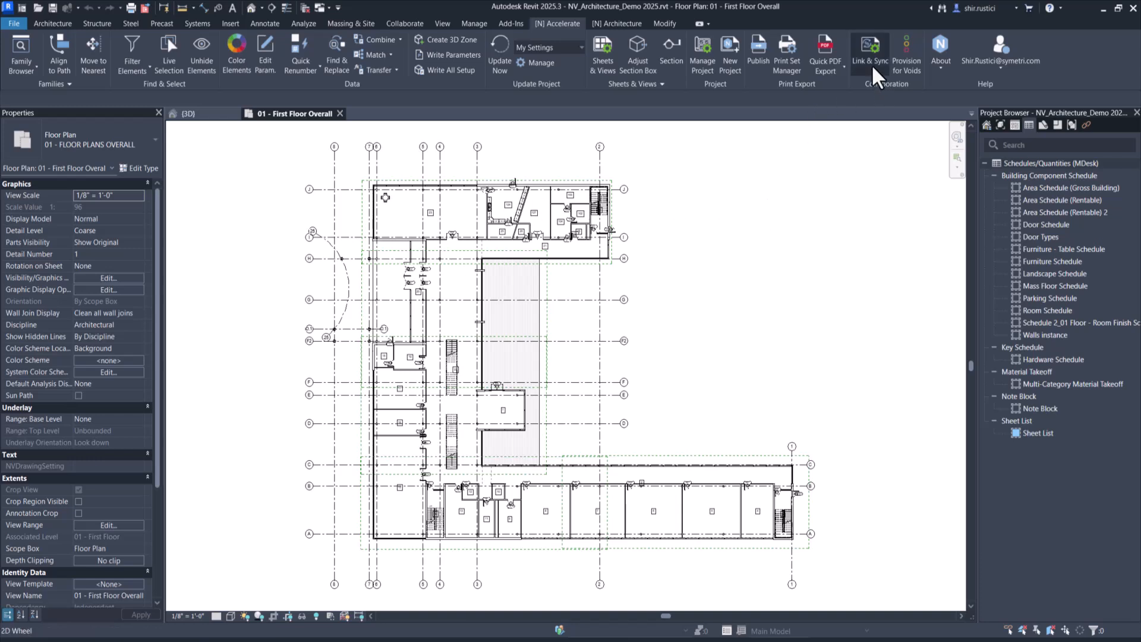
# Open the Link & Sync tools, review the export selection, export schedules and import options of Import/Export, and close the dialog
pyautogui.press('ctrl')
pyautogui.press('ctrl')
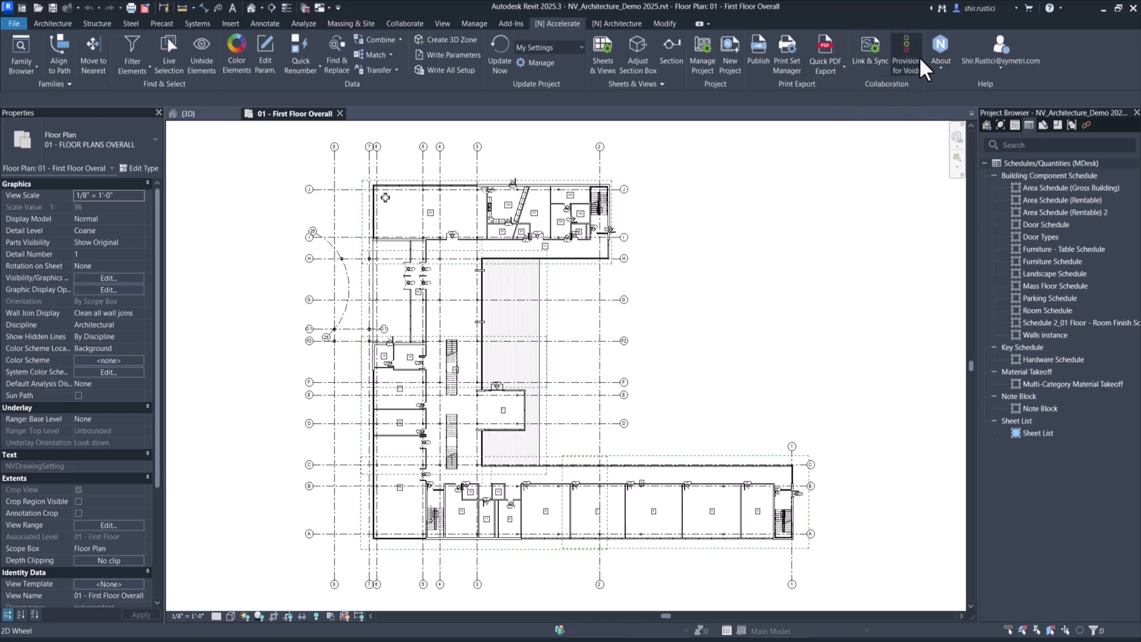
pyautogui.click(873, 65)
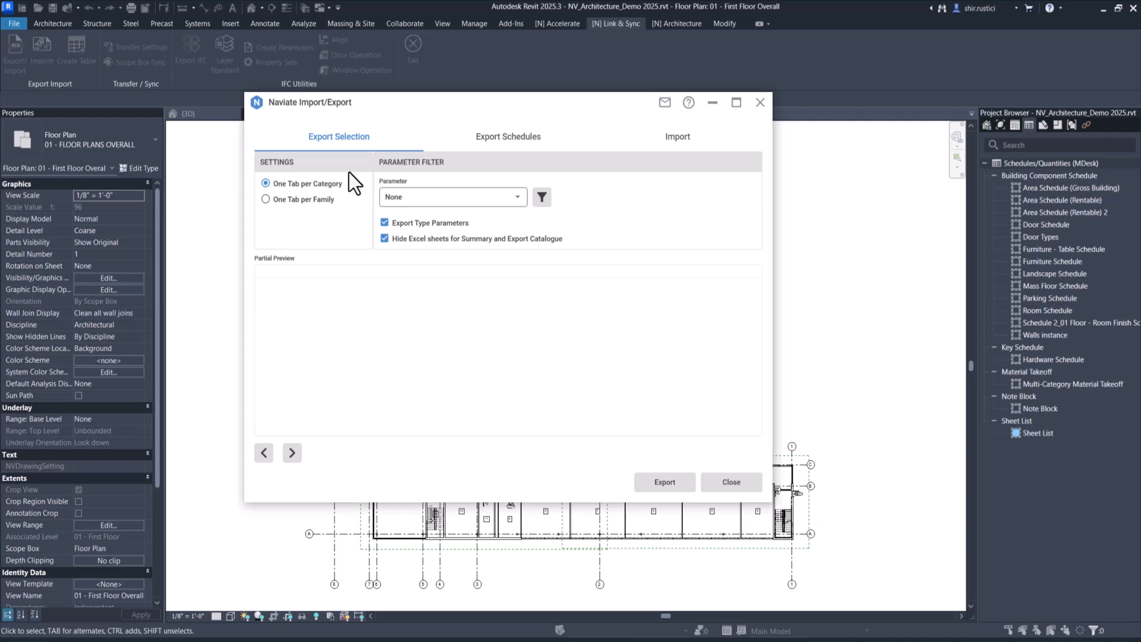
pyautogui.click(522, 138)
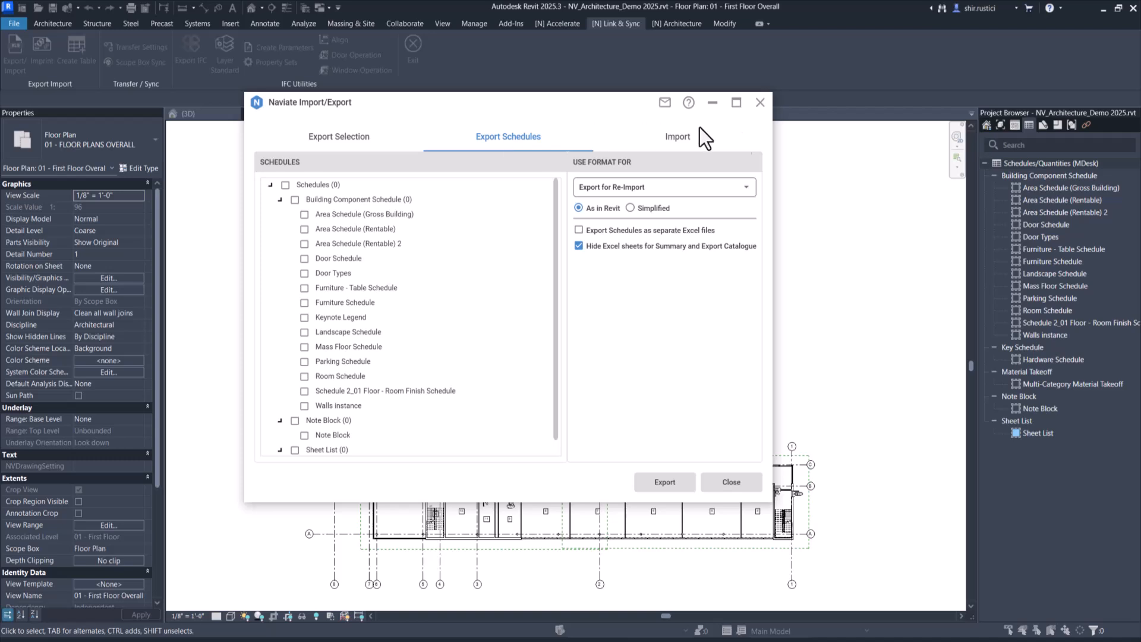
pyautogui.click(679, 144)
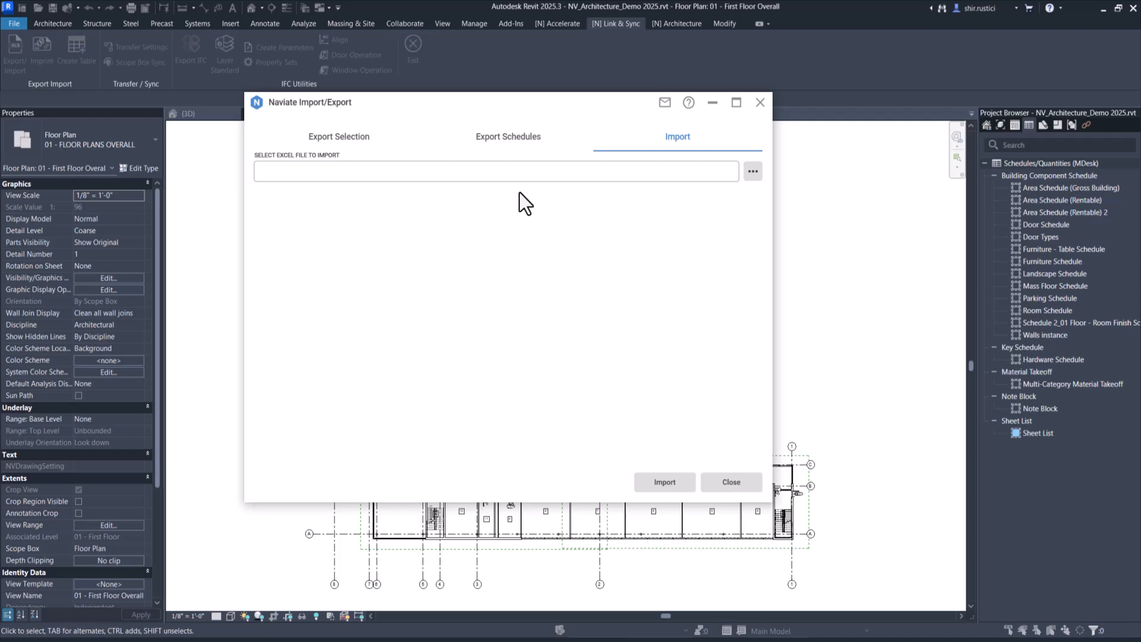
pyautogui.click(328, 143)
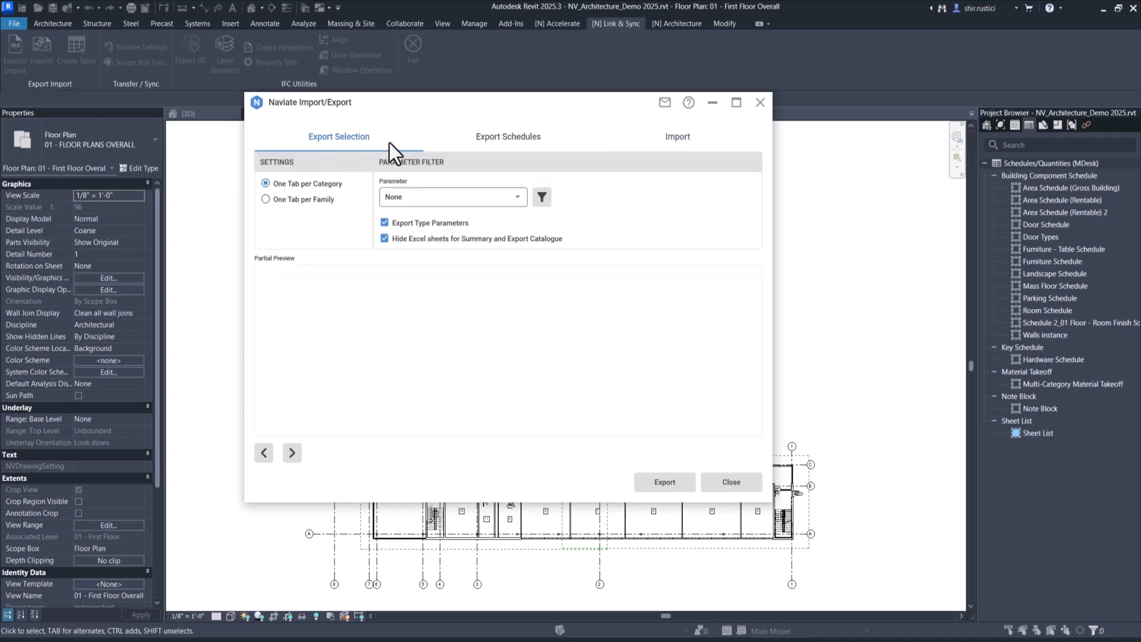
pyautogui.click(759, 103)
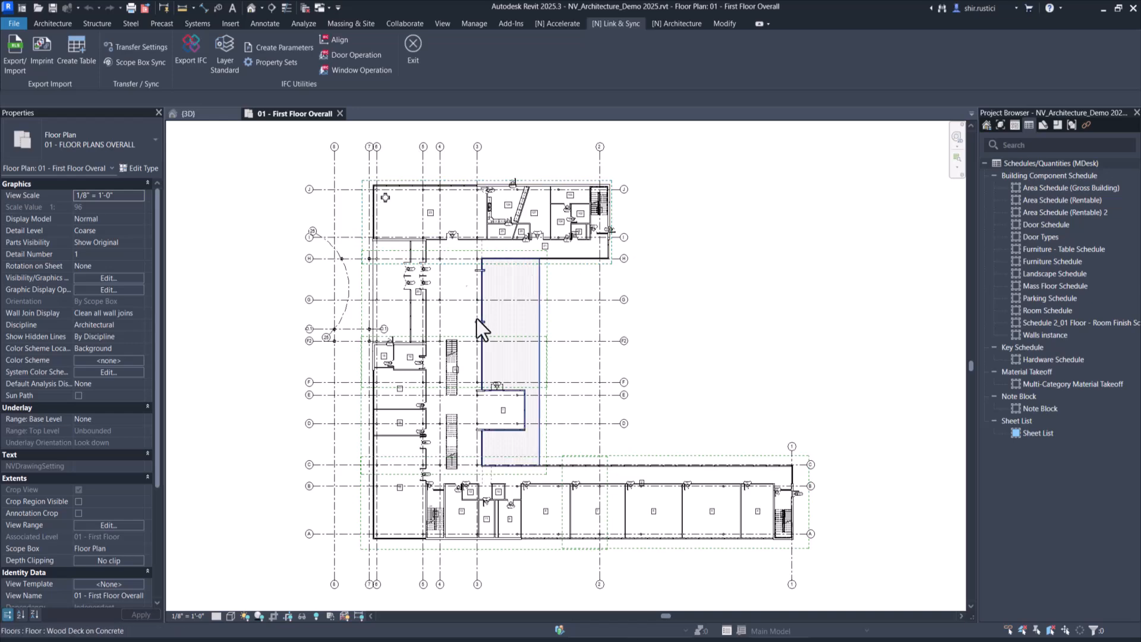
pyautogui.scroll(2, 563, 537)
pyautogui.click(576, 486)
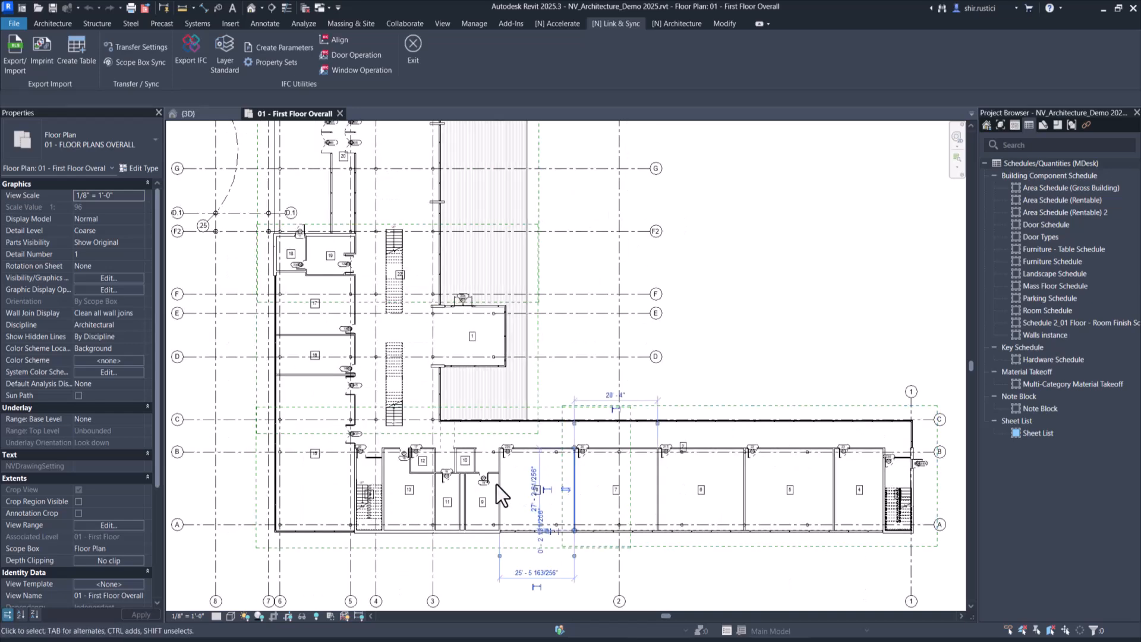
pyautogui.click(759, 315)
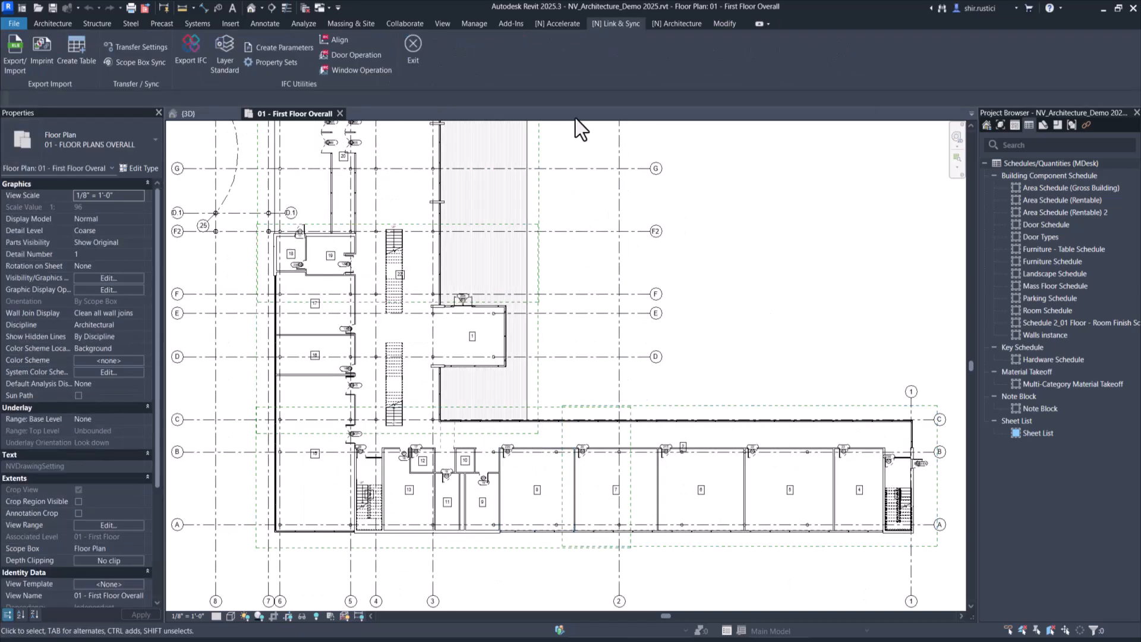
# Use Live Selection to select all doors, floors, walls and rooms in the first floor plan view
pyautogui.click(567, 24)
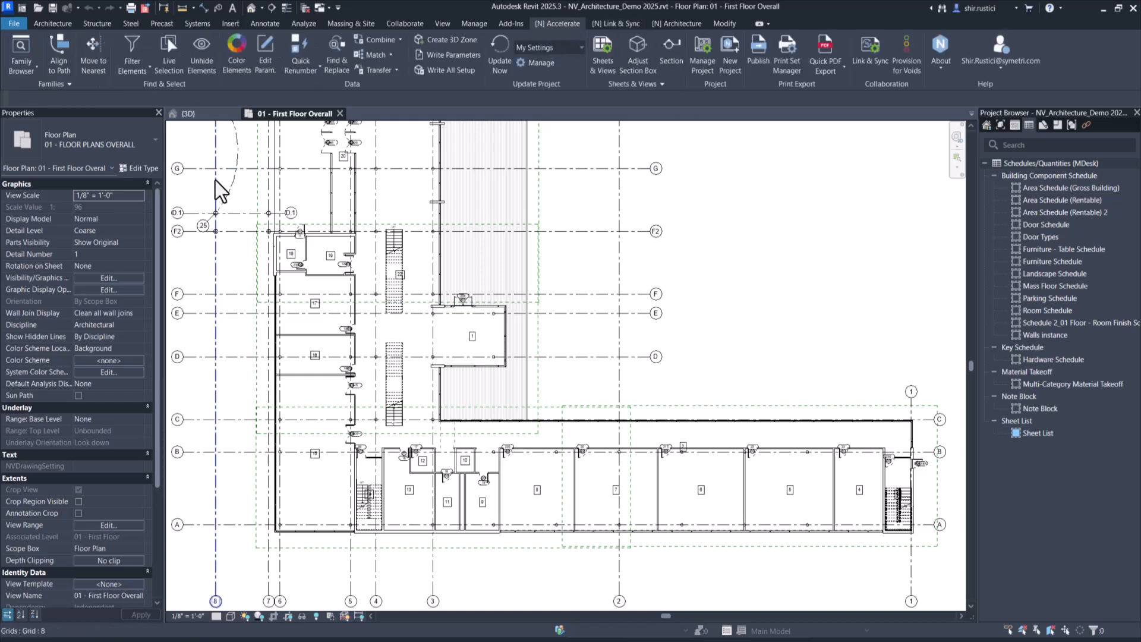
pyautogui.click(169, 65)
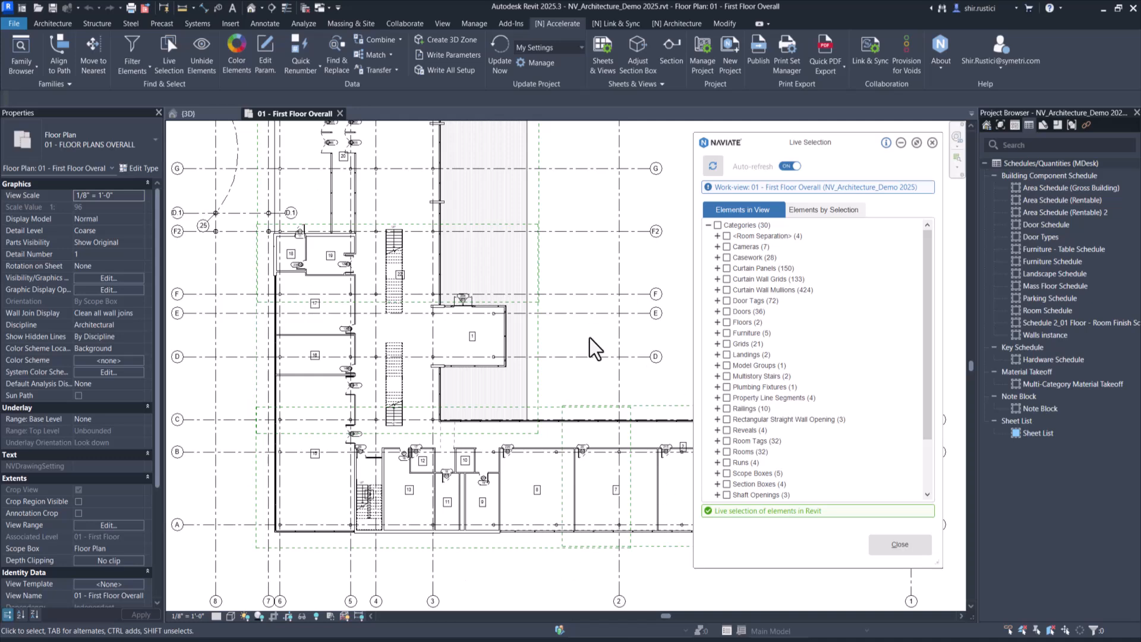
pyautogui.click(726, 311)
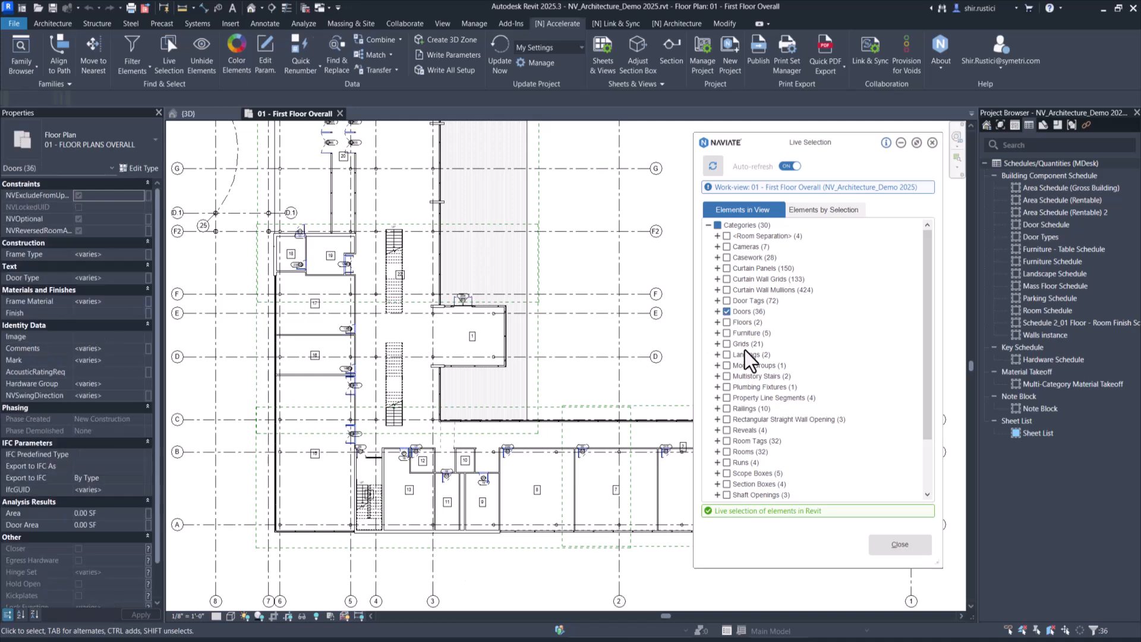
pyautogui.click(726, 322)
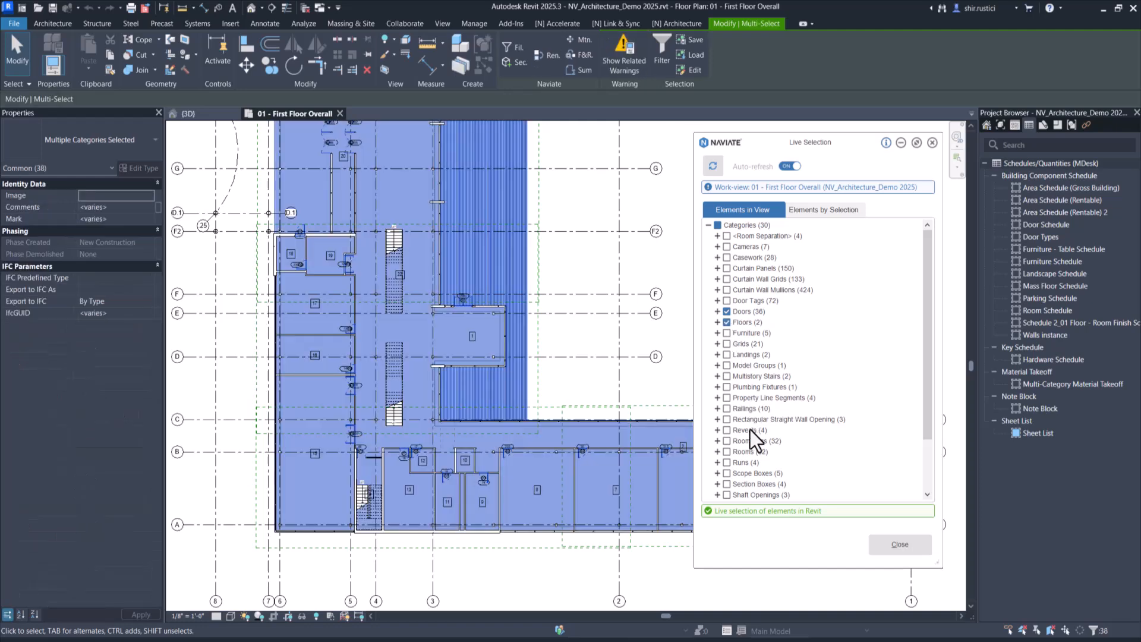
pyautogui.scroll(-2, 754, 440)
pyautogui.click(726, 484)
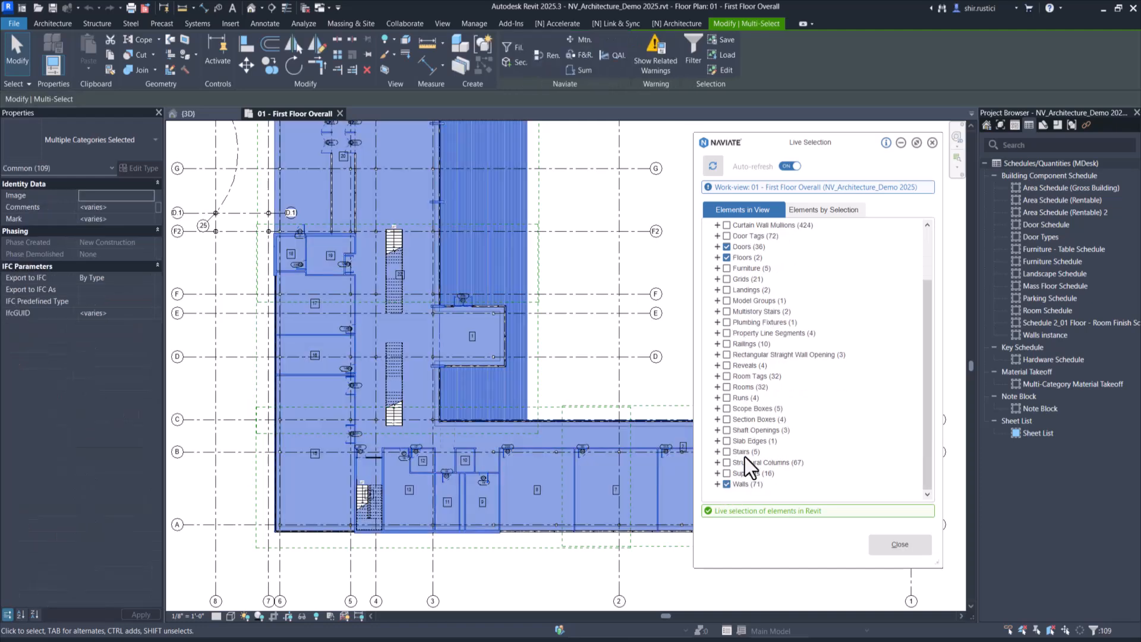
pyautogui.click(730, 387)
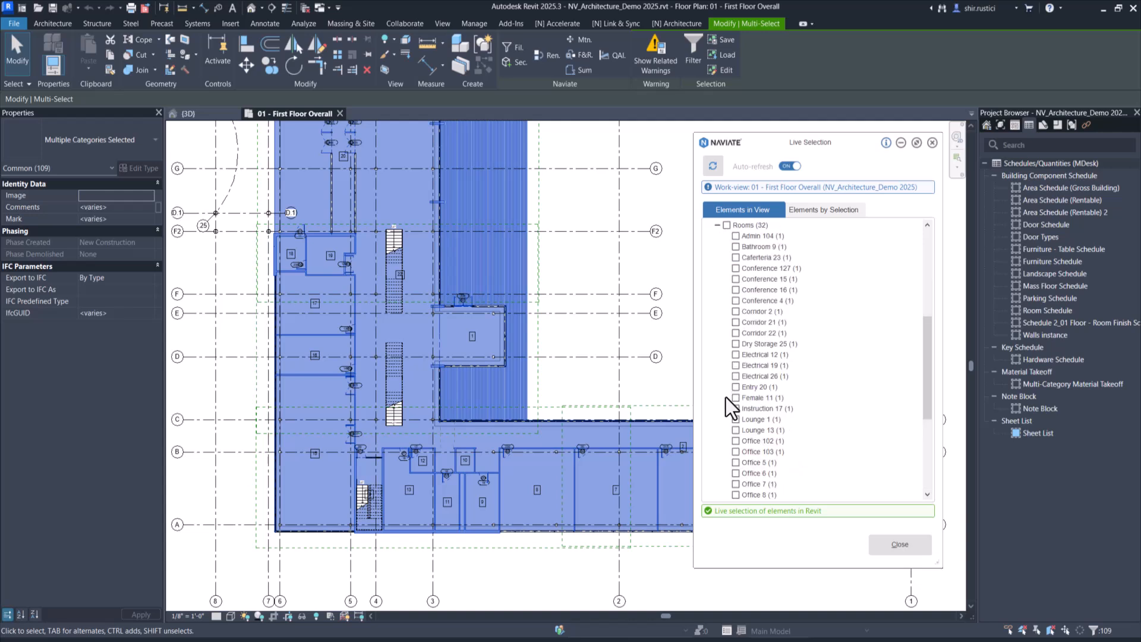
pyautogui.click(726, 225)
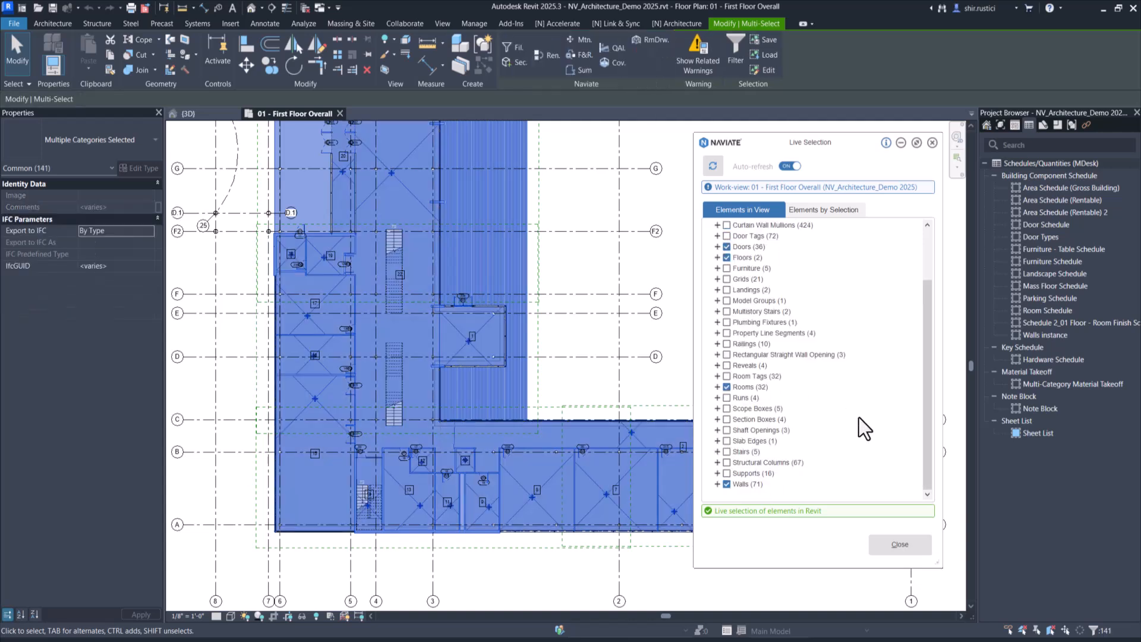
pyautogui.click(895, 550)
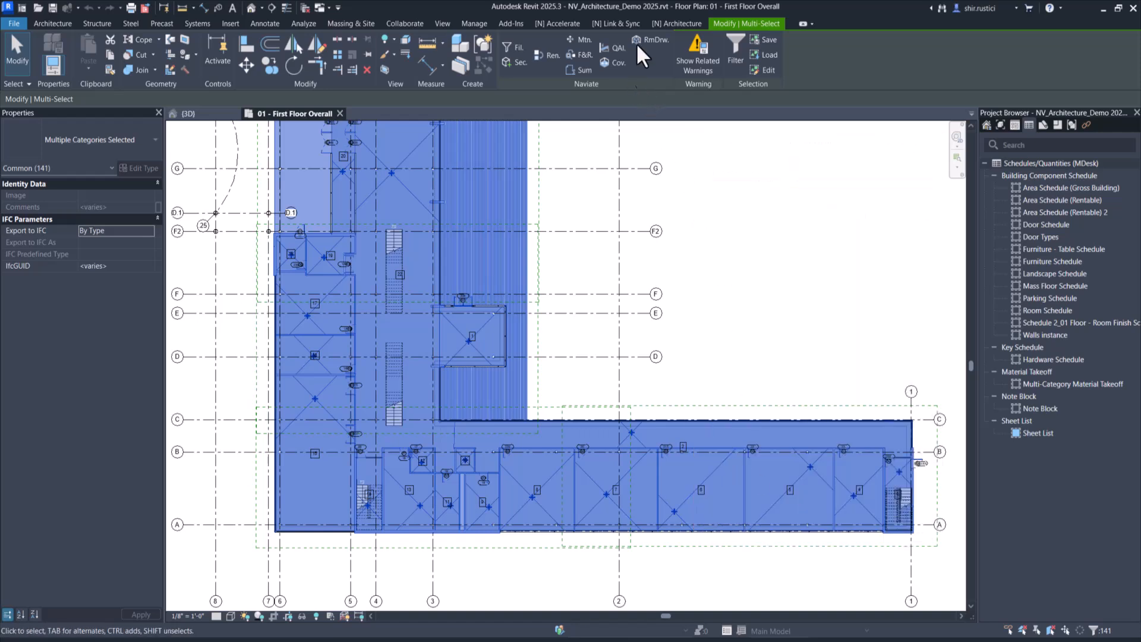
# Open Import/Export for the selected elements and examine the partial preview of each category
pyautogui.click(597, 25)
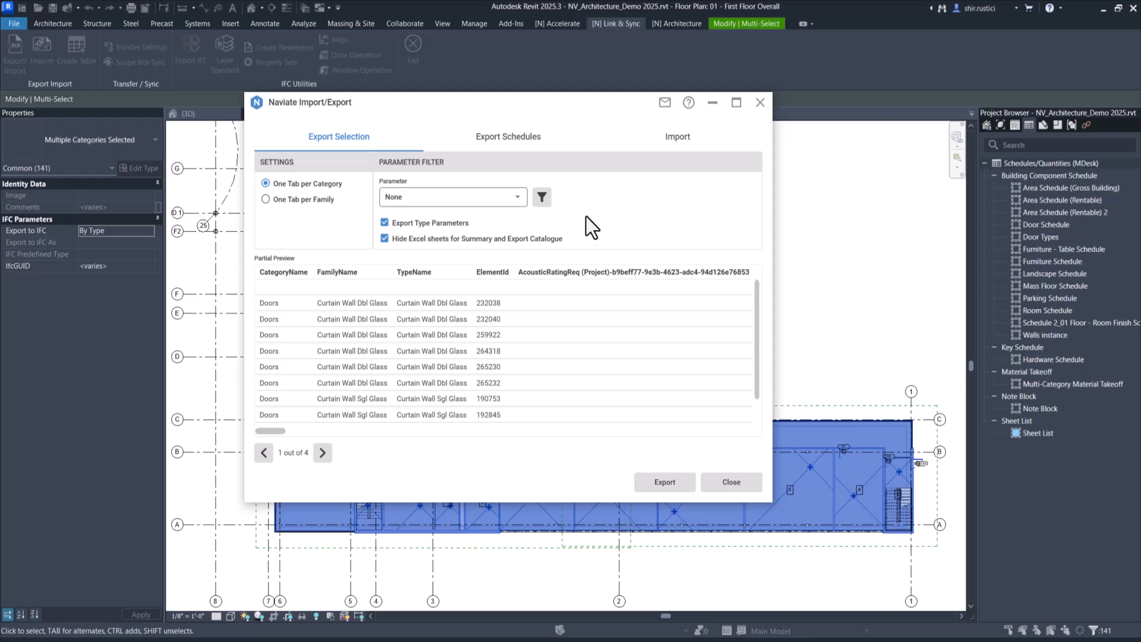
pyautogui.moveTo(279, 433)
pyautogui.mouseDown()
pyautogui.moveTo(757, 414)
pyautogui.moveTo(272, 437)
pyautogui.mouseUp()
pyautogui.click(323, 453)
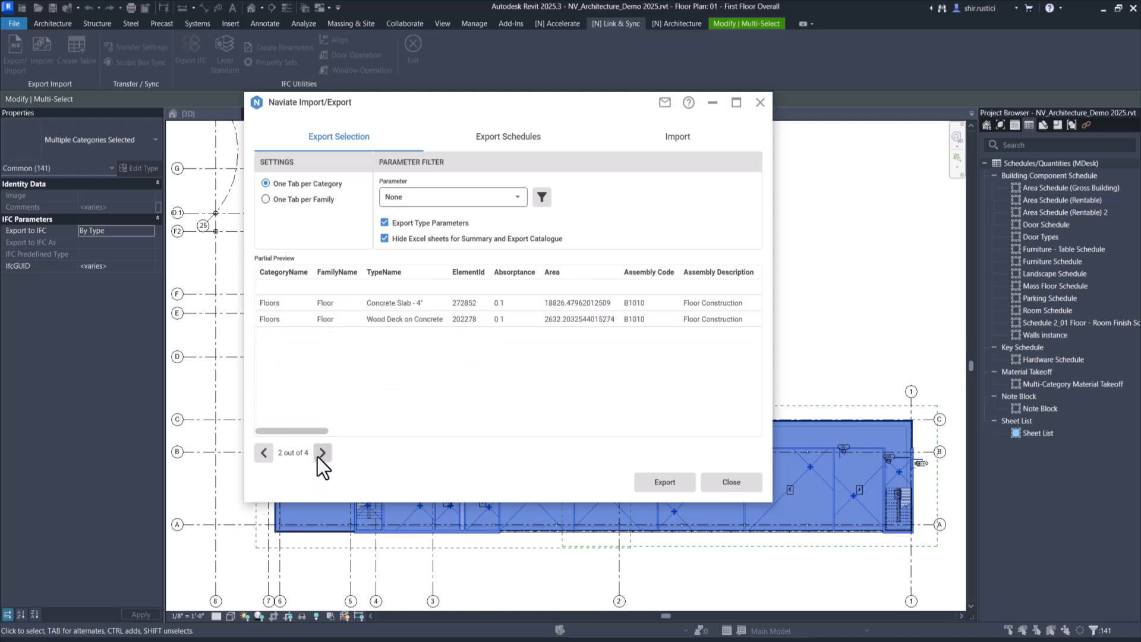
pyautogui.click(318, 455)
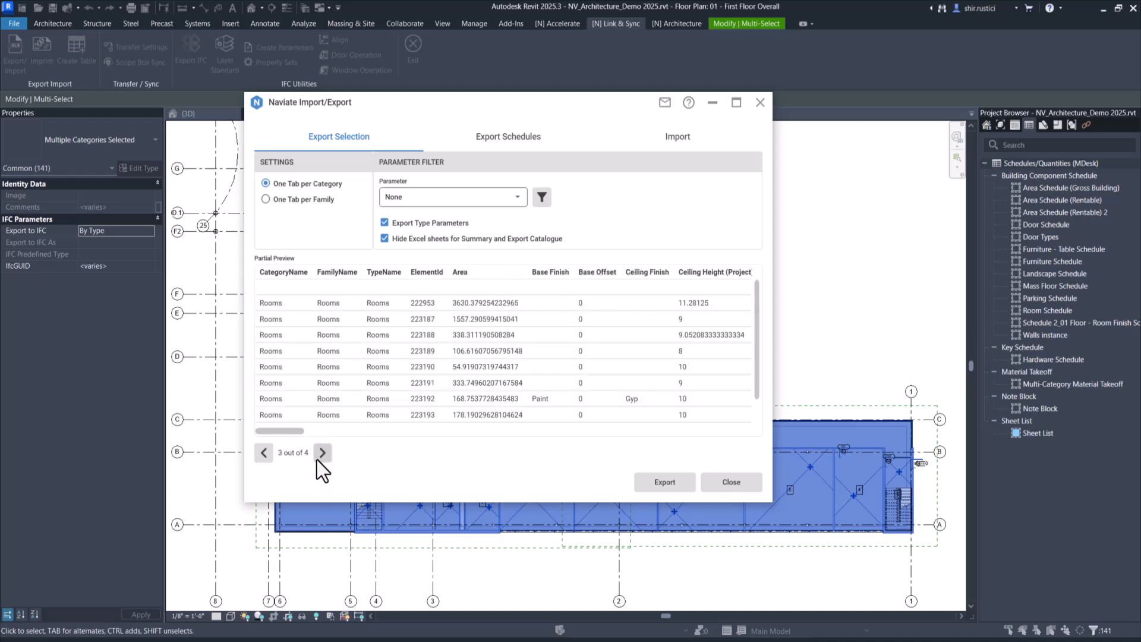
pyautogui.click(320, 456)
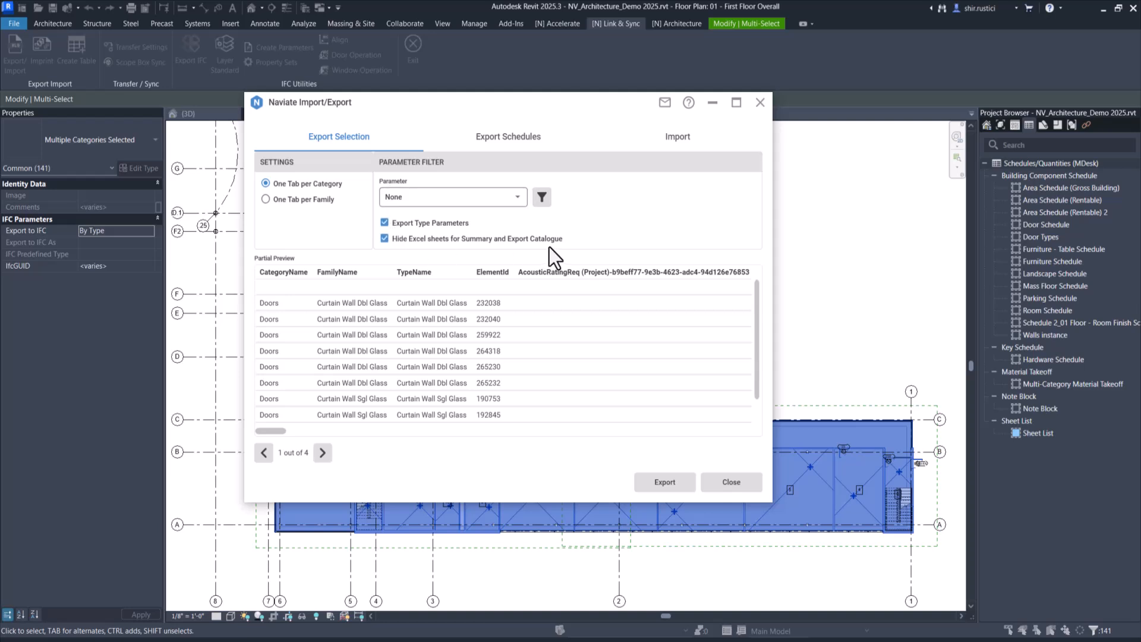
# Open the parameter filter editor and include all categories and all families in the filter
pyautogui.click(516, 199)
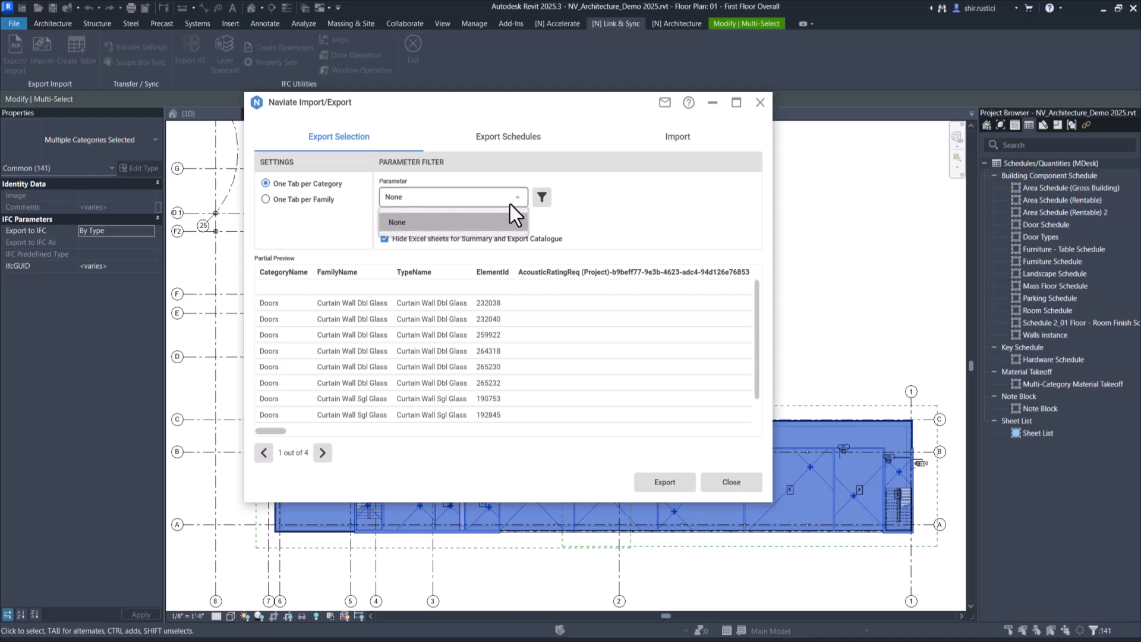
pyautogui.click(543, 202)
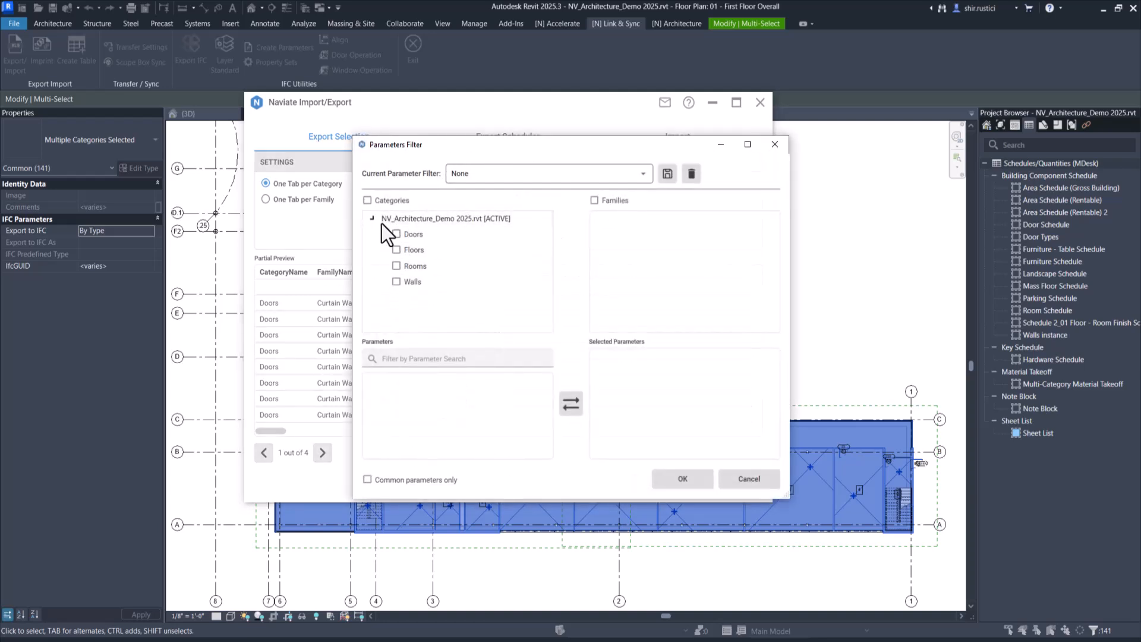
pyautogui.click(368, 202)
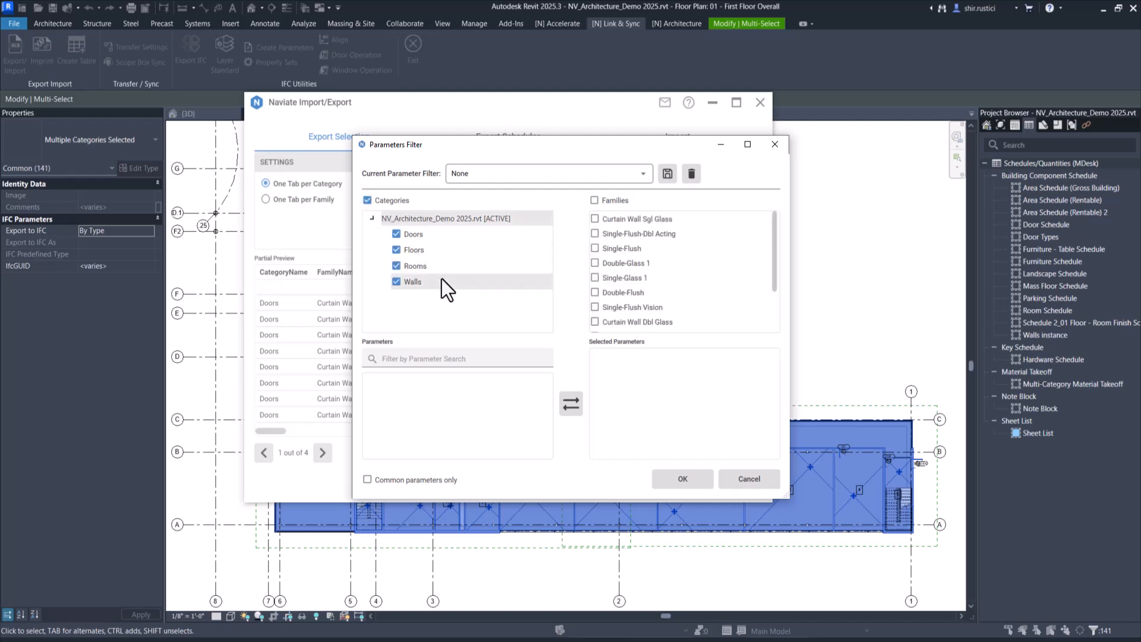
pyautogui.click(594, 200)
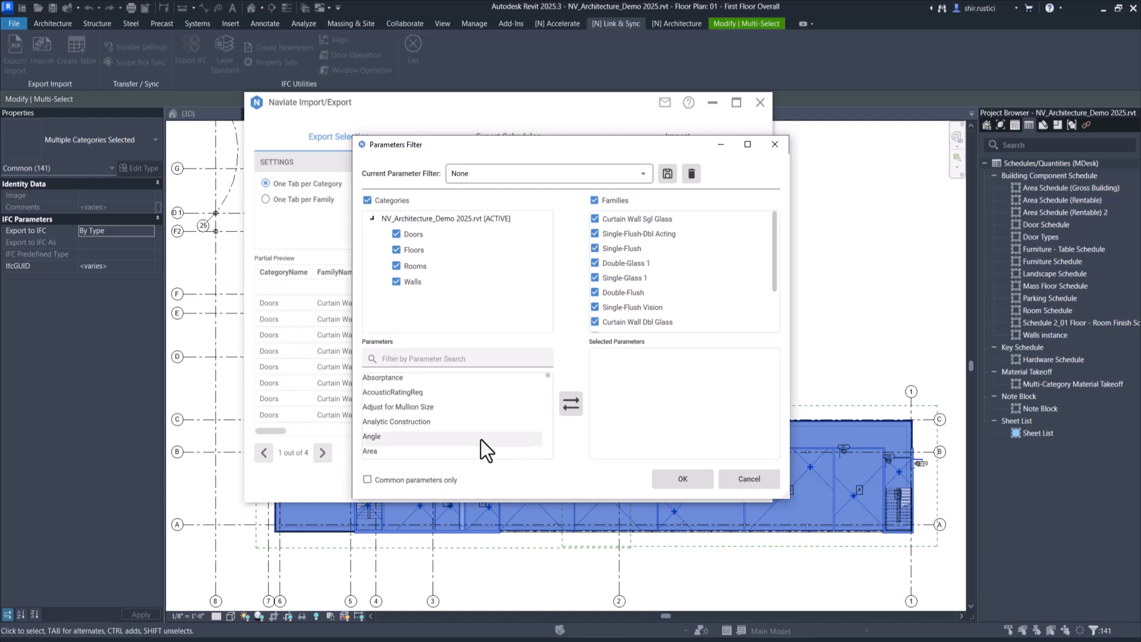
# Limit the parameter list to common parameters and add Comments and Area to the selected parameters
pyautogui.moveTo(492, 502); pyautogui.dragTo(477, 586)
pyautogui.scroll(-5, 476, 412)
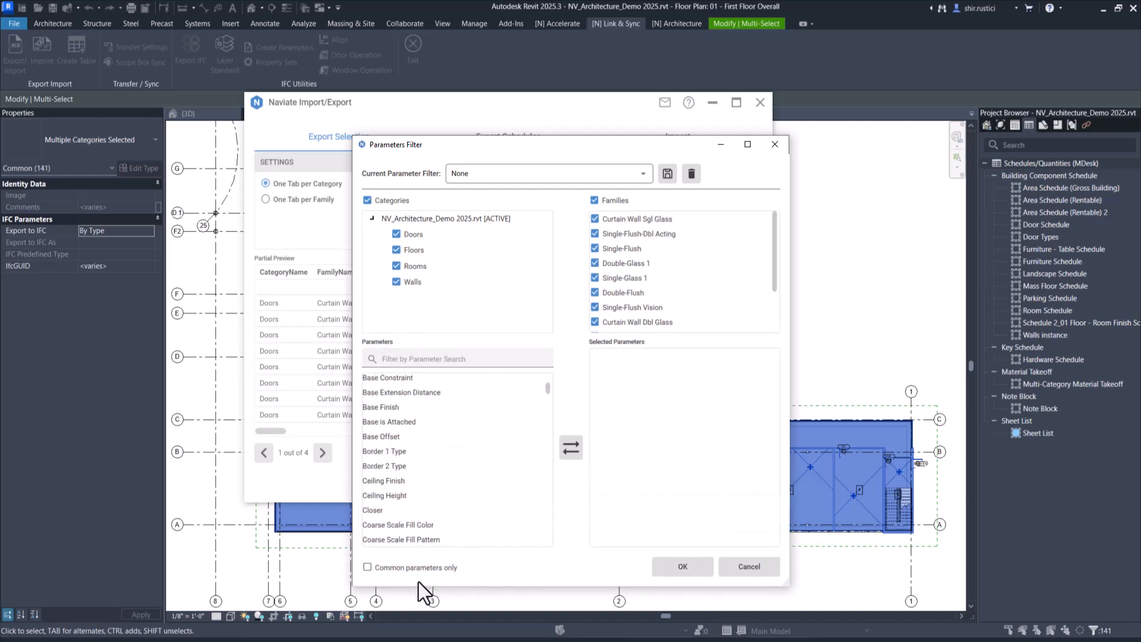
pyautogui.click(369, 568)
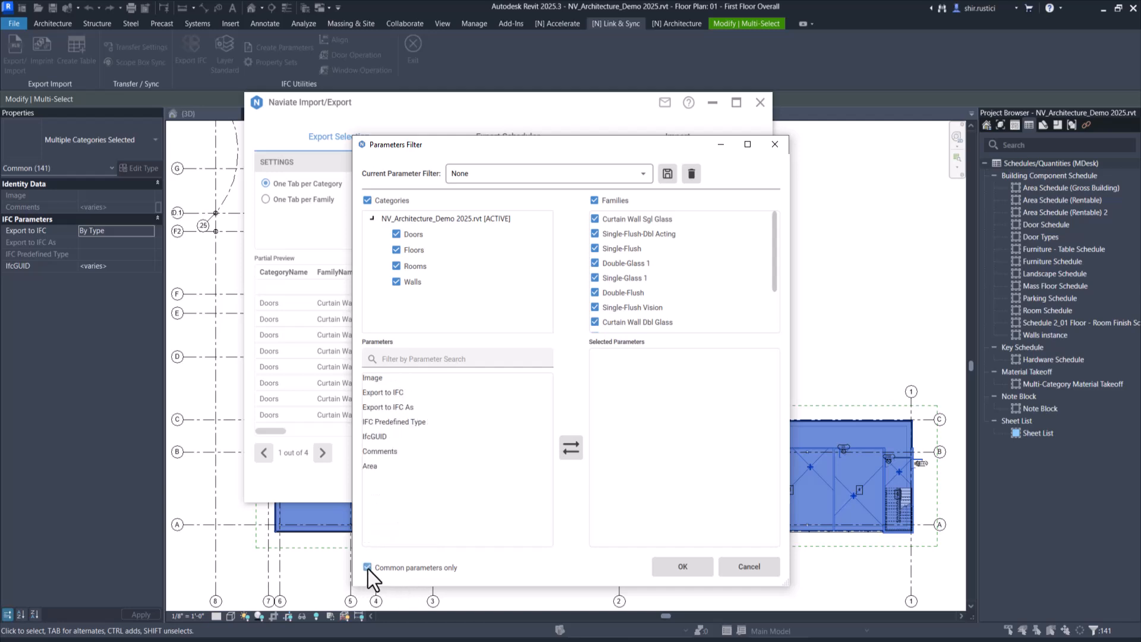
pyautogui.doubleClick(391, 451)
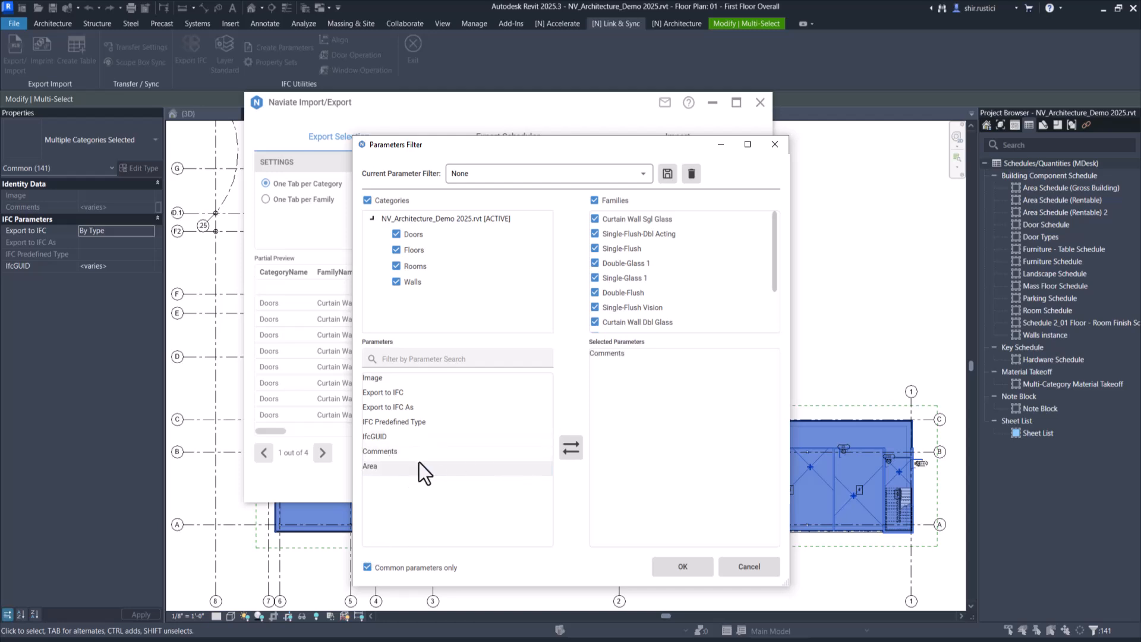
pyautogui.click(502, 465)
pyautogui.doubleClick(392, 451)
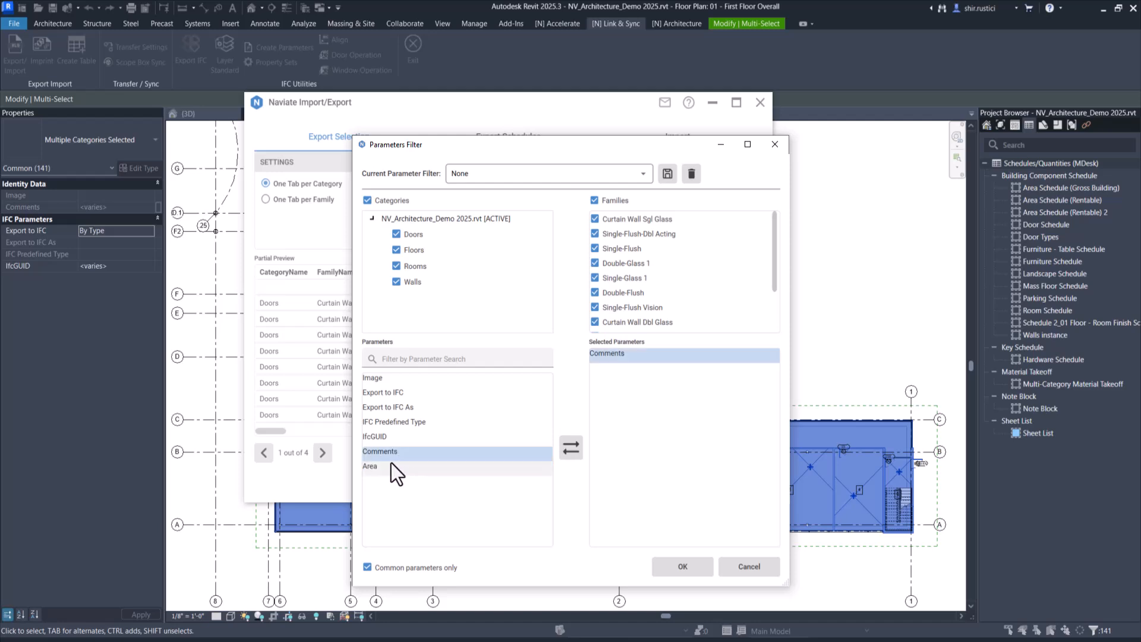
pyautogui.click(379, 468)
pyautogui.click(577, 448)
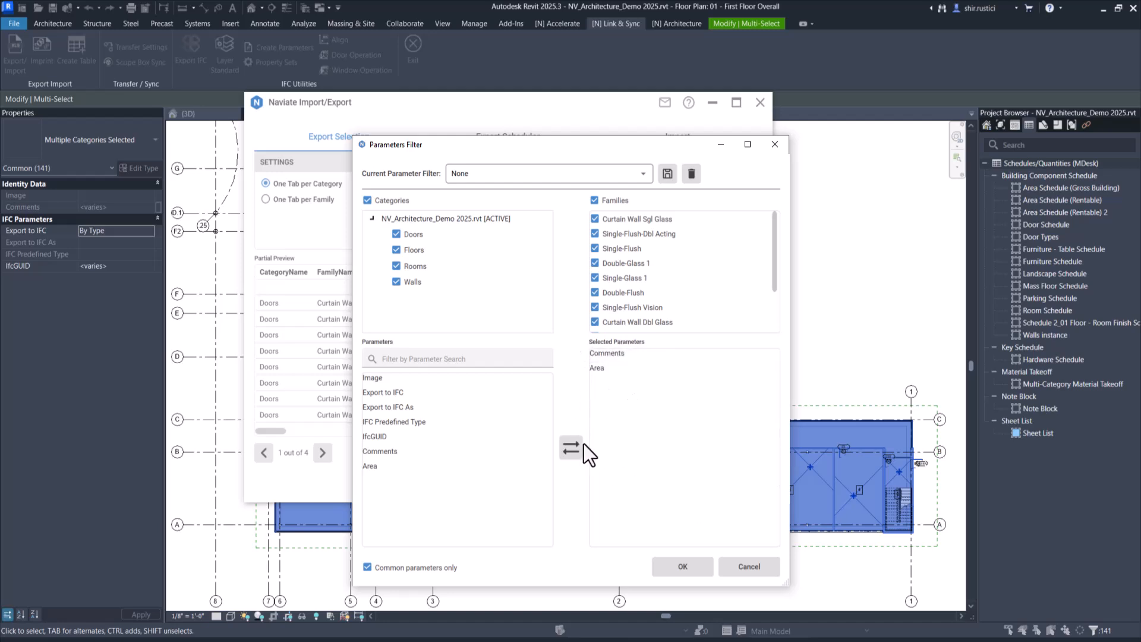
# Stop limiting the list to common parameters, search for "Type", and add Type Comments and Type Mark to the selected parameters
pyautogui.click(406, 569)
pyautogui.scroll(5, 444, 386)
pyautogui.click(418, 360)
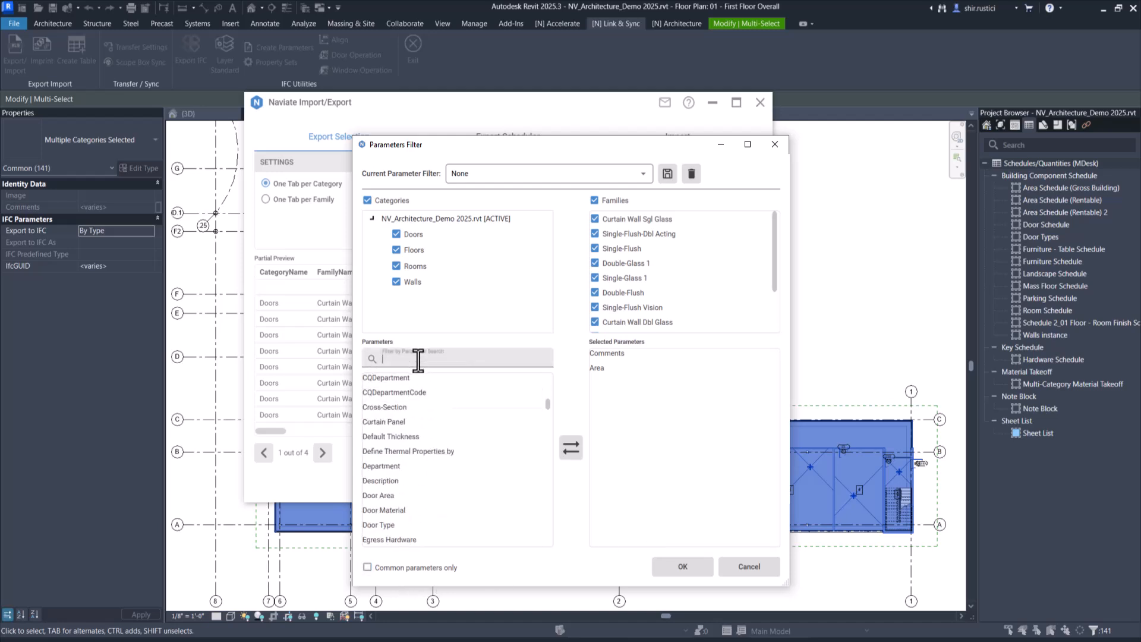
pyautogui.write('Type')
pyautogui.click(455, 467)
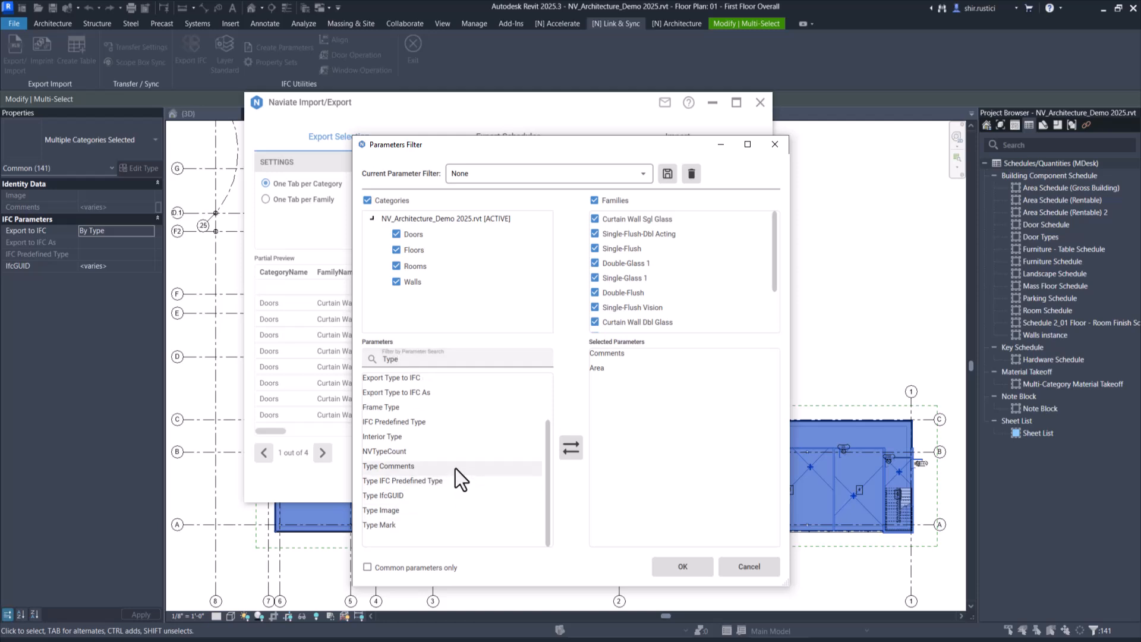
pyautogui.click(573, 447)
pyautogui.click(416, 525)
pyautogui.click(571, 449)
# Search for "level" to add the Level parameter, and add Mark from the unfiltered parameter list
pyautogui.write('level')
pyautogui.moveTo(399, 361); pyautogui.dragTo(337, 361)
pyautogui.click(410, 392)
pyautogui.click(571, 448)
pyautogui.press('BackSpace')
pyautogui.scroll(-10, 482, 471)
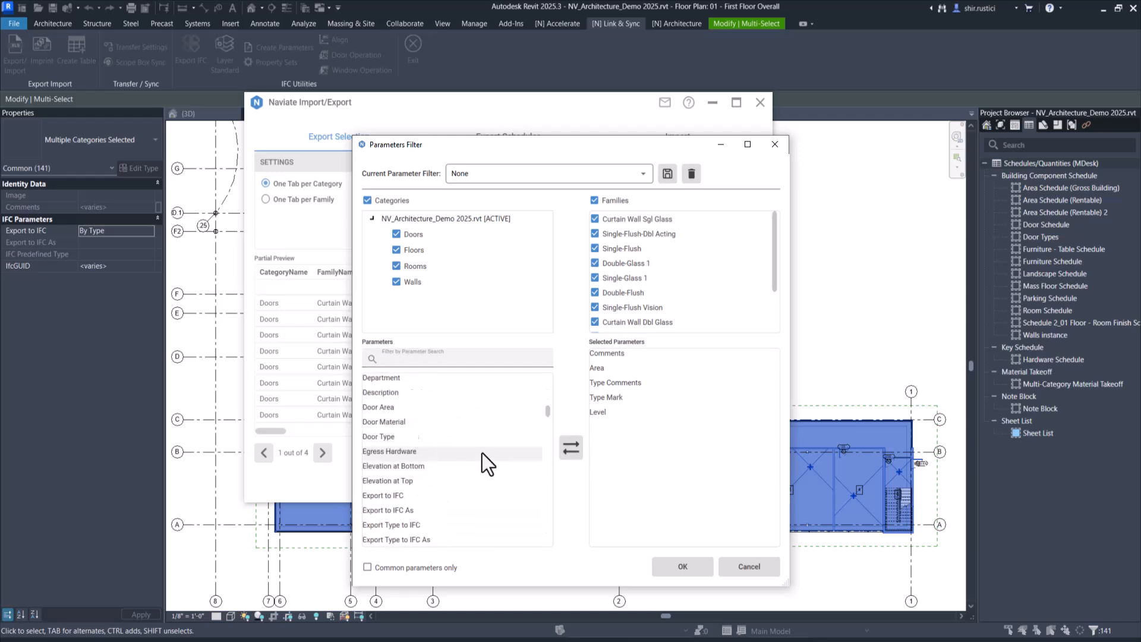
pyautogui.doubleClick(469, 524)
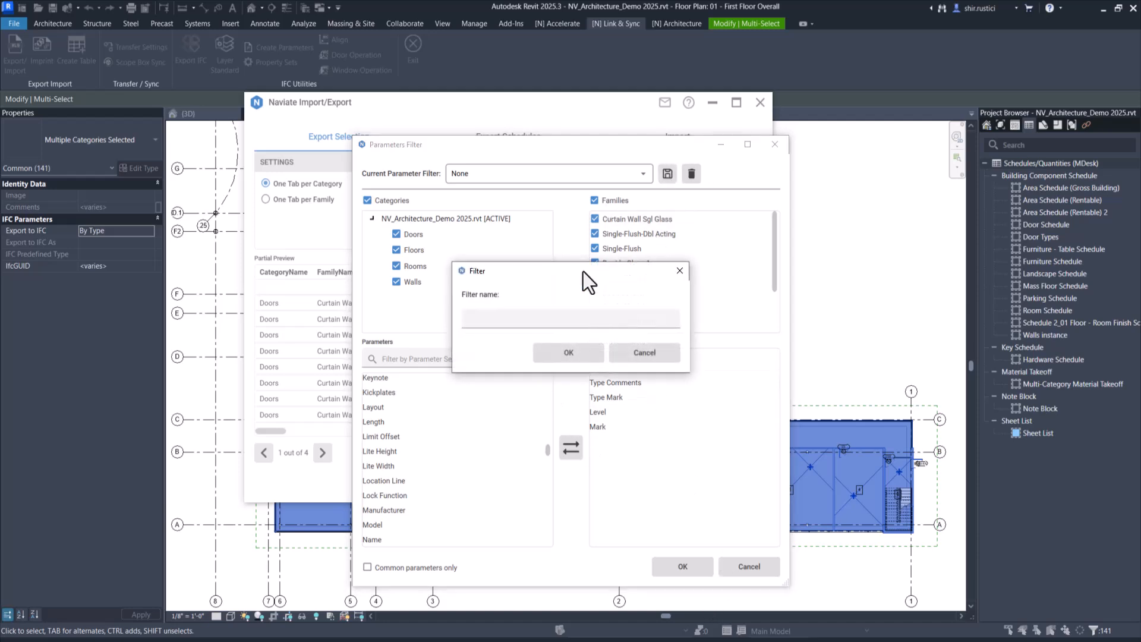
# Save the current parameter filter under the name "Example Filter"
pyautogui.click(569, 316)
pyautogui.write('Example Filter')
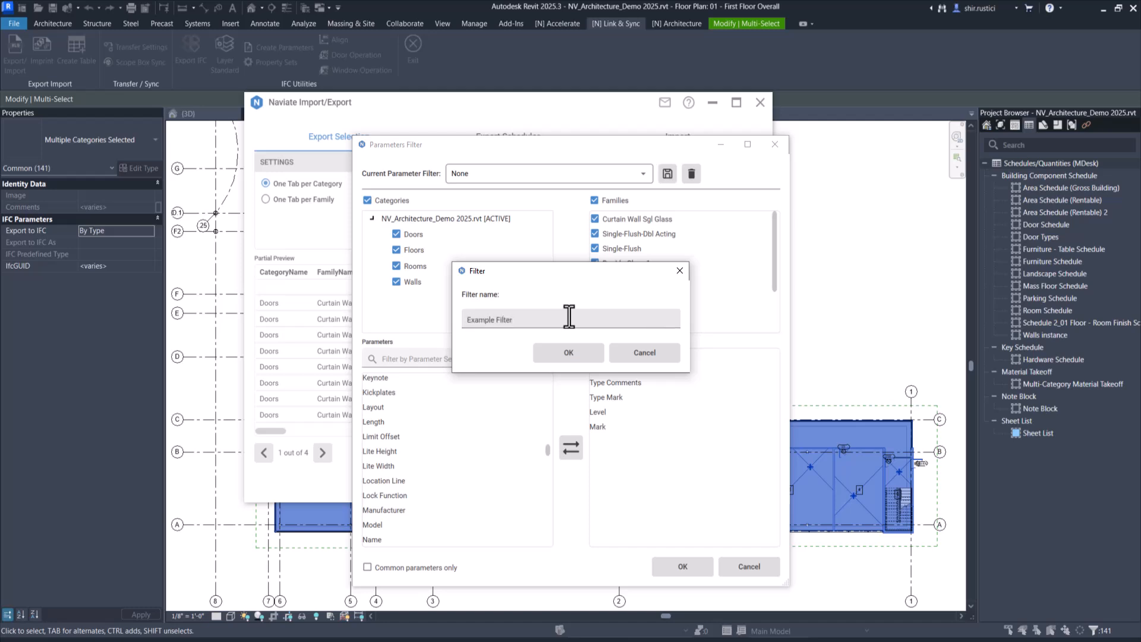
pyautogui.click(586, 352)
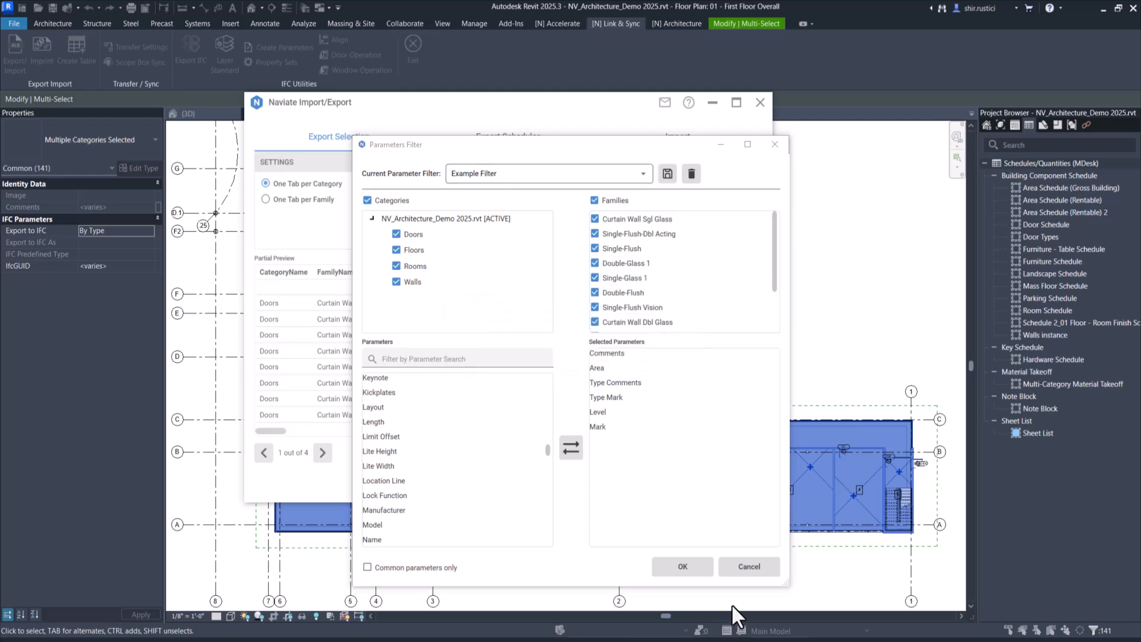
# Accept the parameter filter, choose Example Filter for the export, and stop hiding the Excel sheets for Summary and Export Catalogue
pyautogui.click(701, 570)
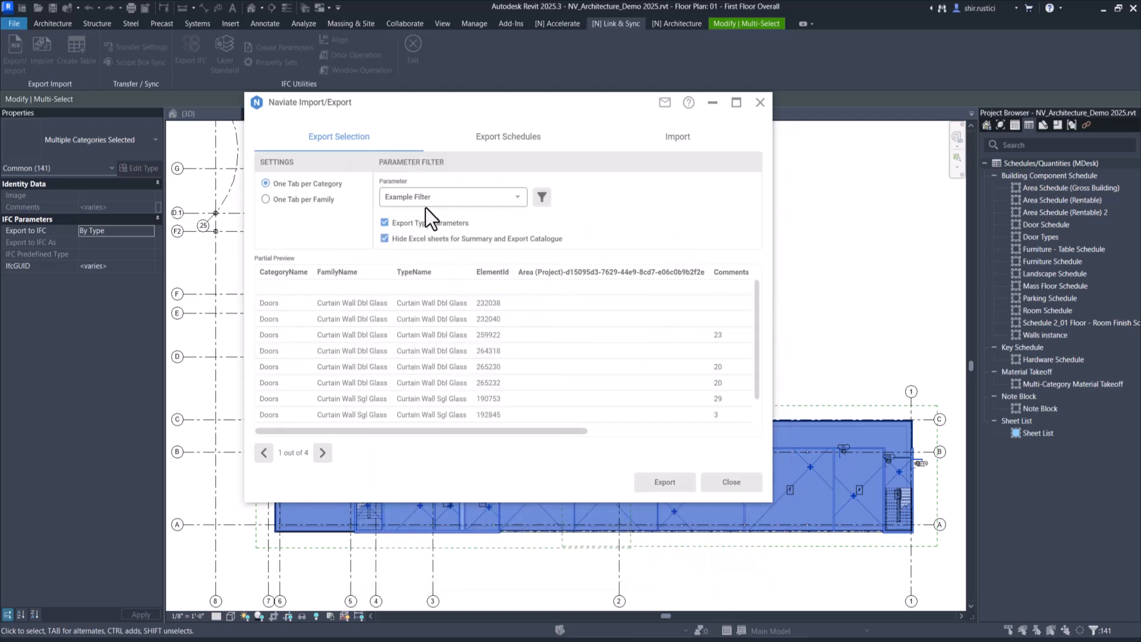
pyautogui.click(487, 199)
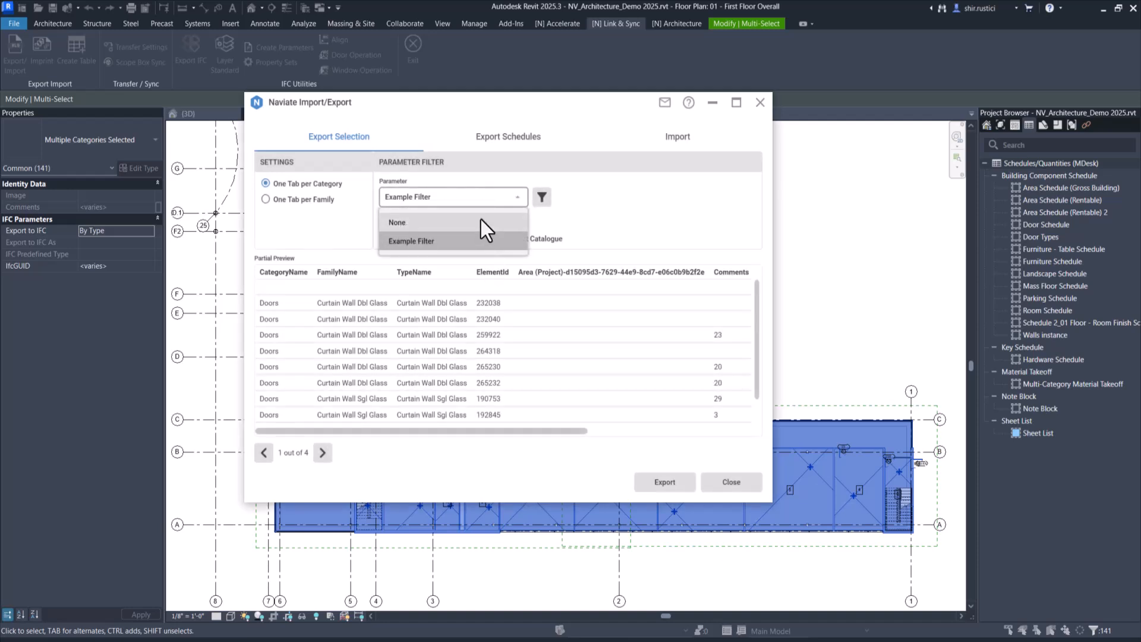
pyautogui.click(479, 240)
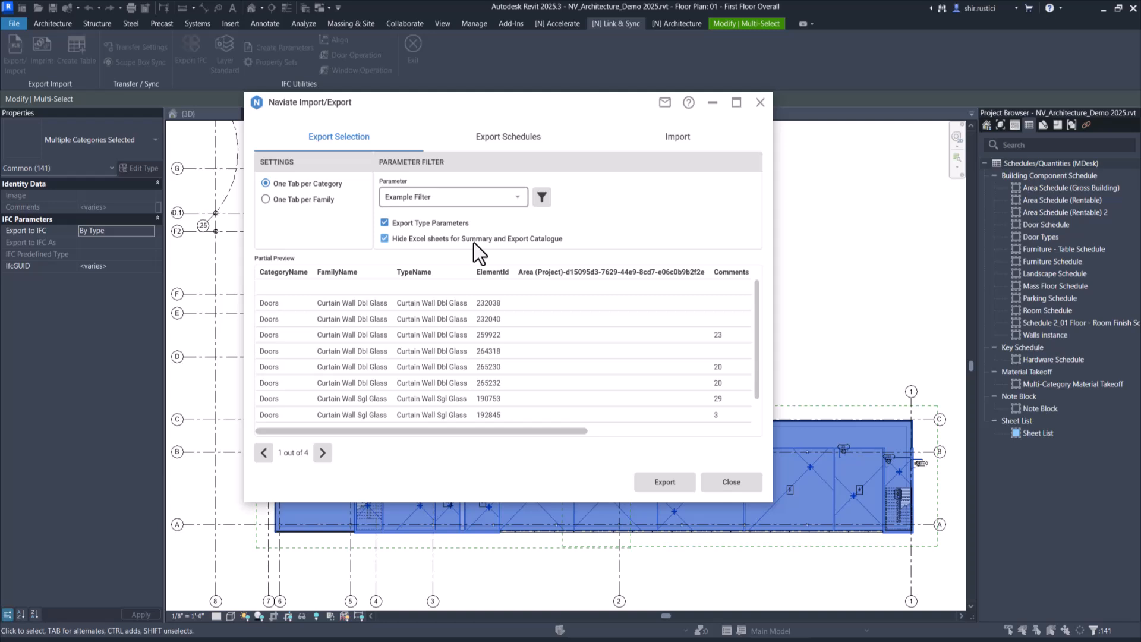
pyautogui.click(385, 240)
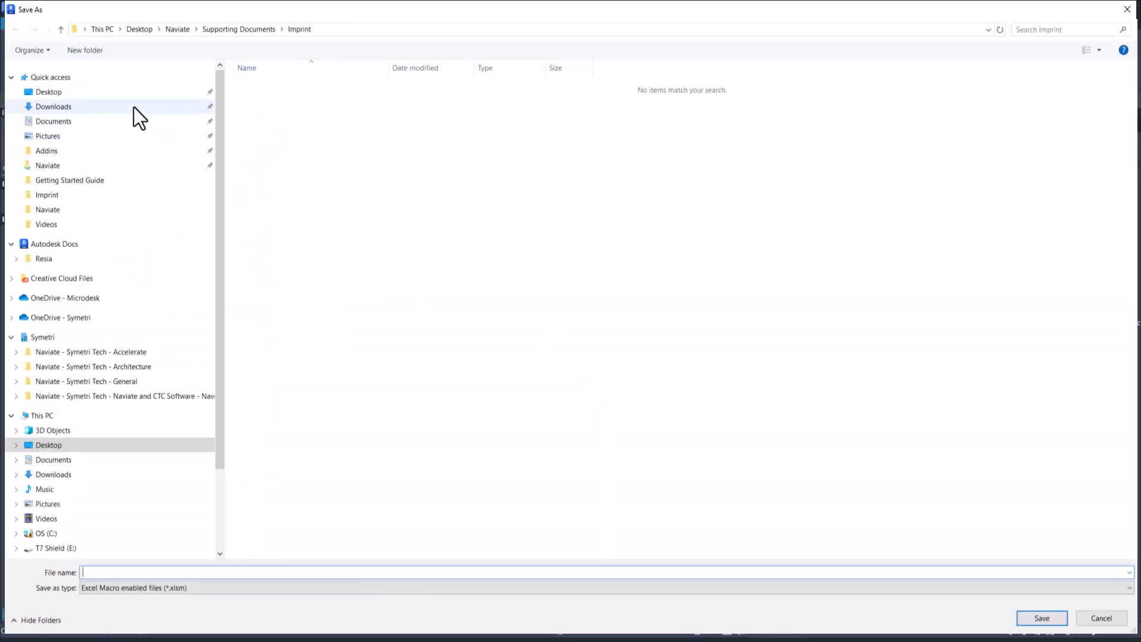
# Export the selection to a macro-enabled Excel file named "Selection Export" on the Desktop
pyautogui.click(128, 91)
pyautogui.click(159, 572)
pyautogui.write('Selection Export')
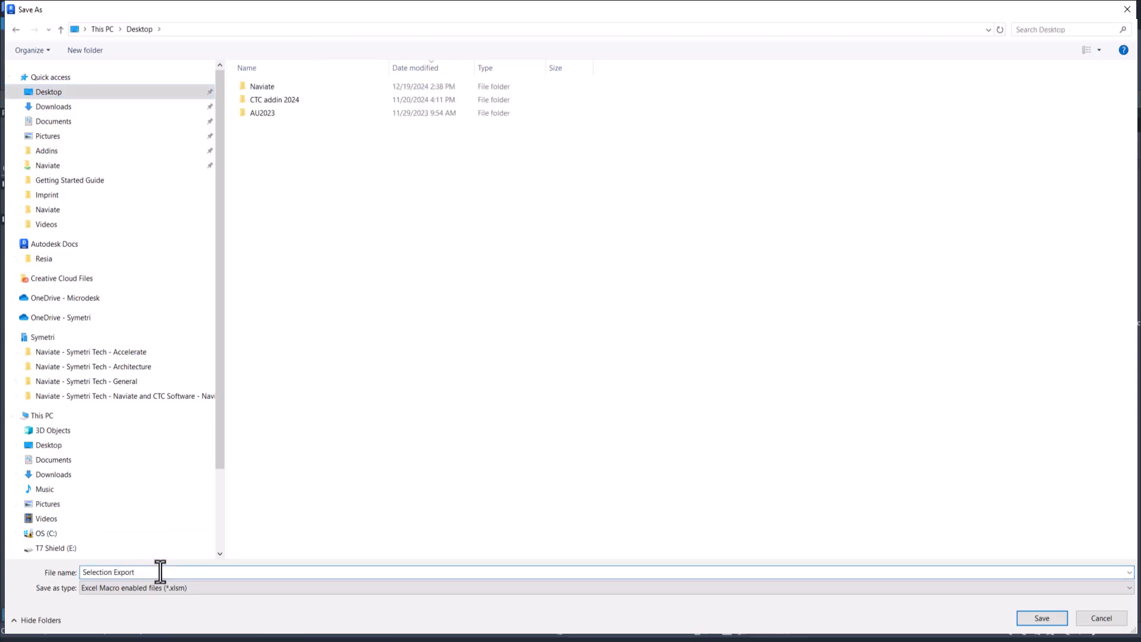
pyautogui.press('Return')
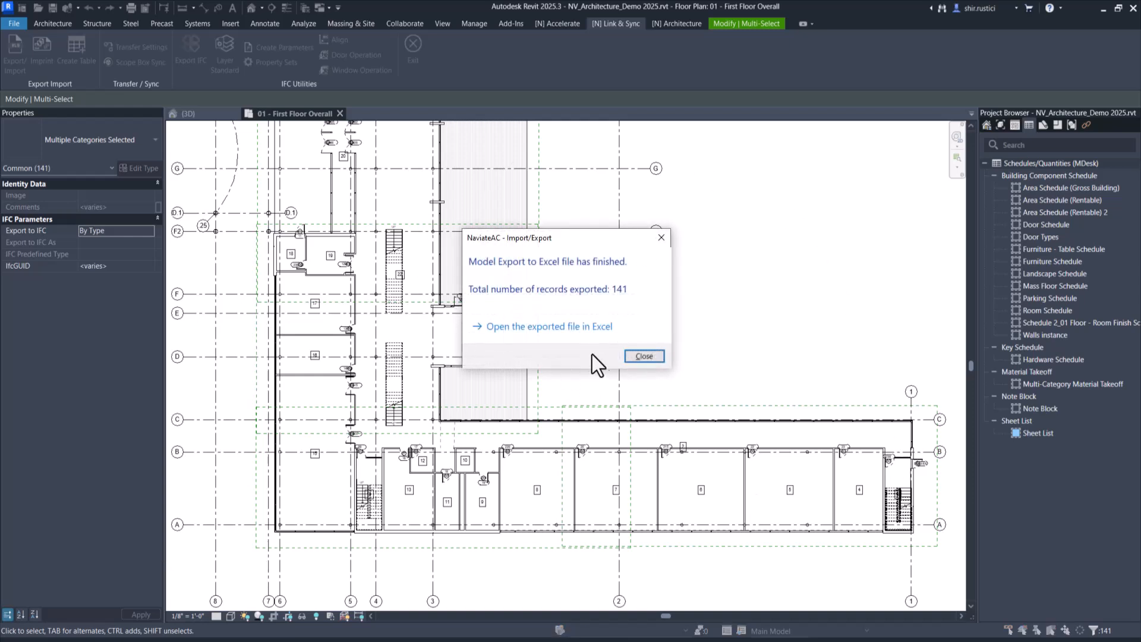
# Open the exported file in Excel, clear the model selection in Revit, and maximize the workbook window
pyautogui.click(644, 356)
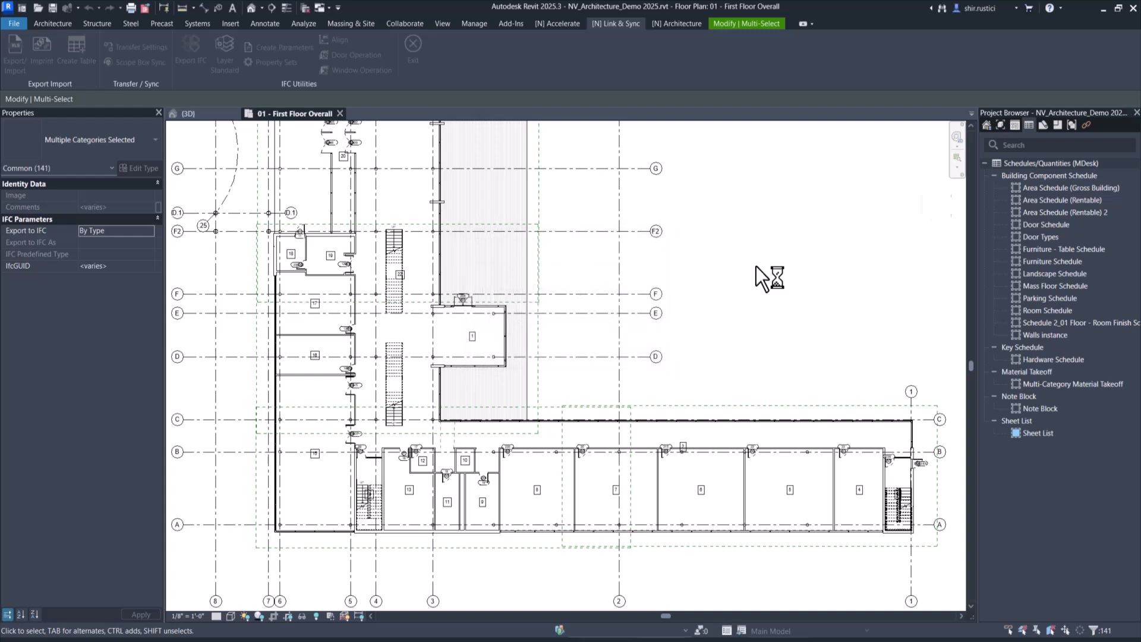
pyautogui.press('Escape')
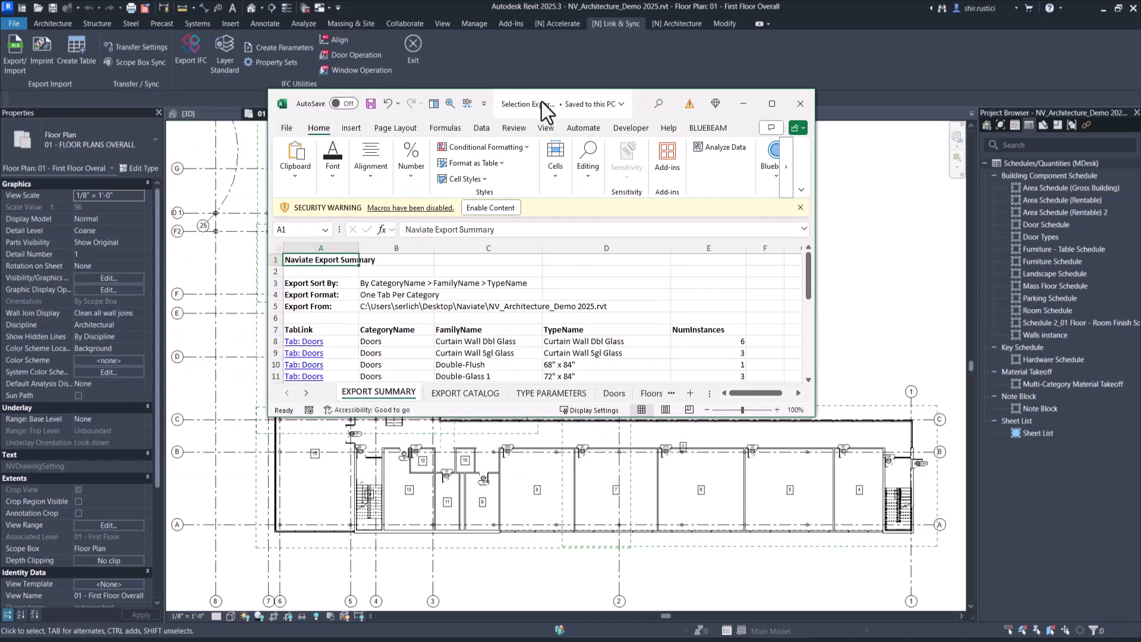
pyautogui.click(771, 103)
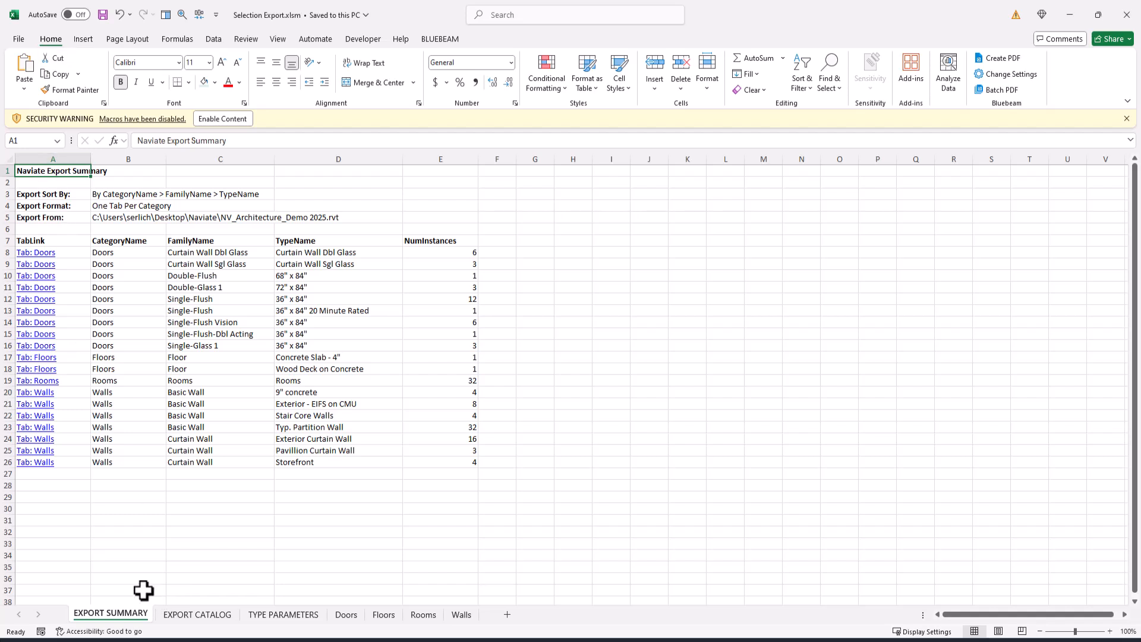
# Examine the workbook's EXPORT SUMMARY, EXPORT CATALOG, TYPE PARAMETERS, Doors, Floors, Rooms and Walls sheets
pyautogui.click(135, 617)
pyautogui.click(222, 617)
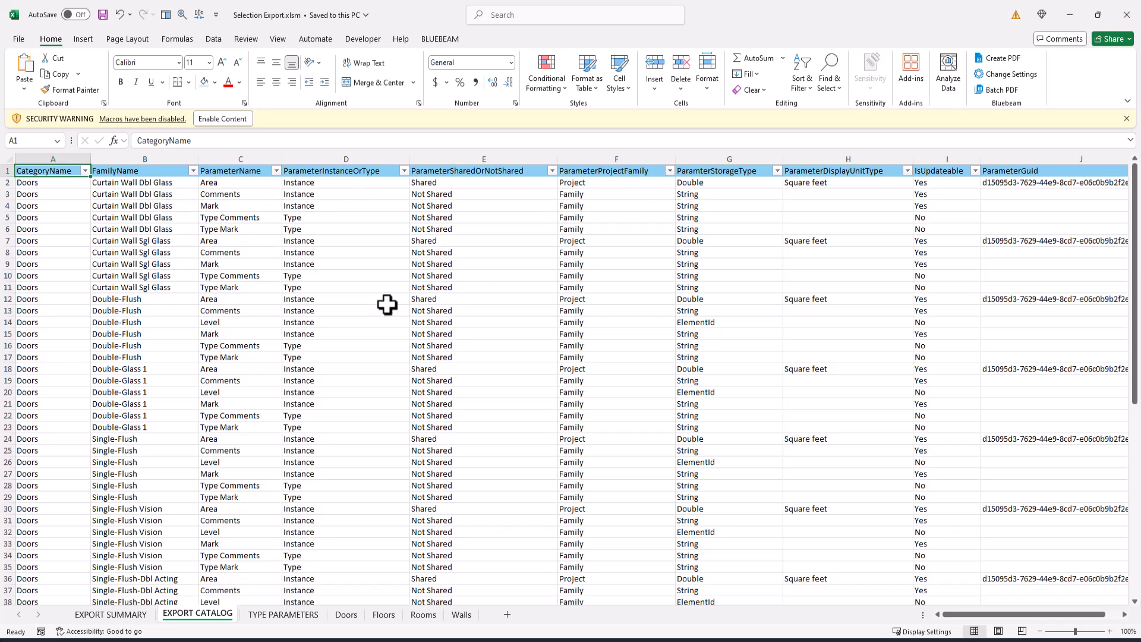
pyautogui.scroll(-3, 387, 307)
pyautogui.scroll(3, 387, 312)
pyautogui.click(284, 616)
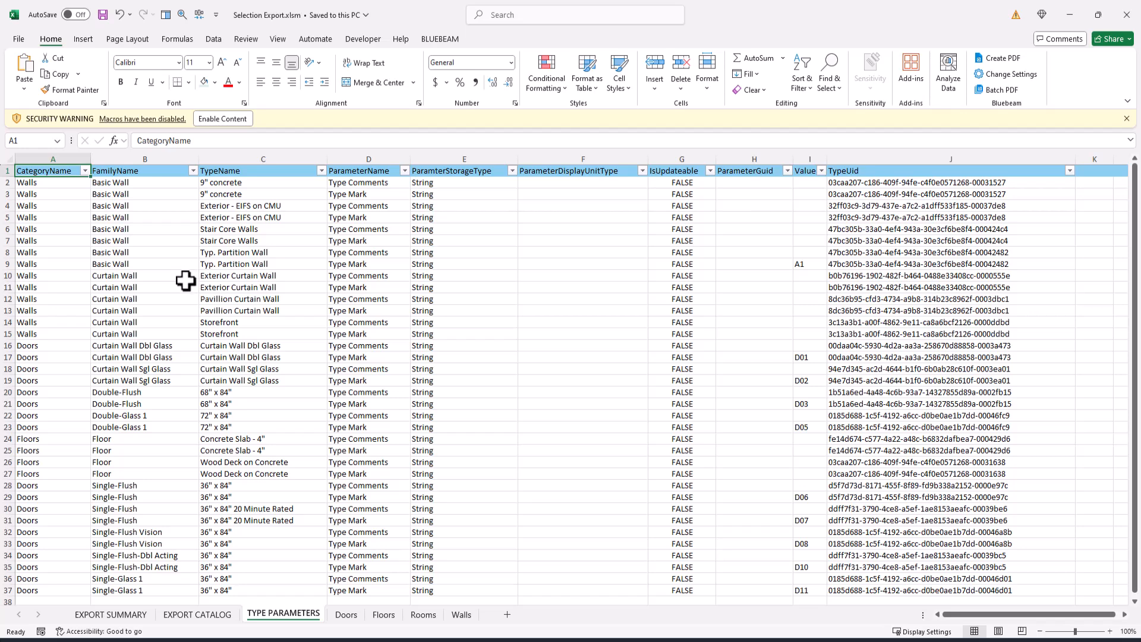
pyautogui.scroll(-4, 202, 339)
pyautogui.scroll(4, 207, 355)
pyautogui.click(362, 616)
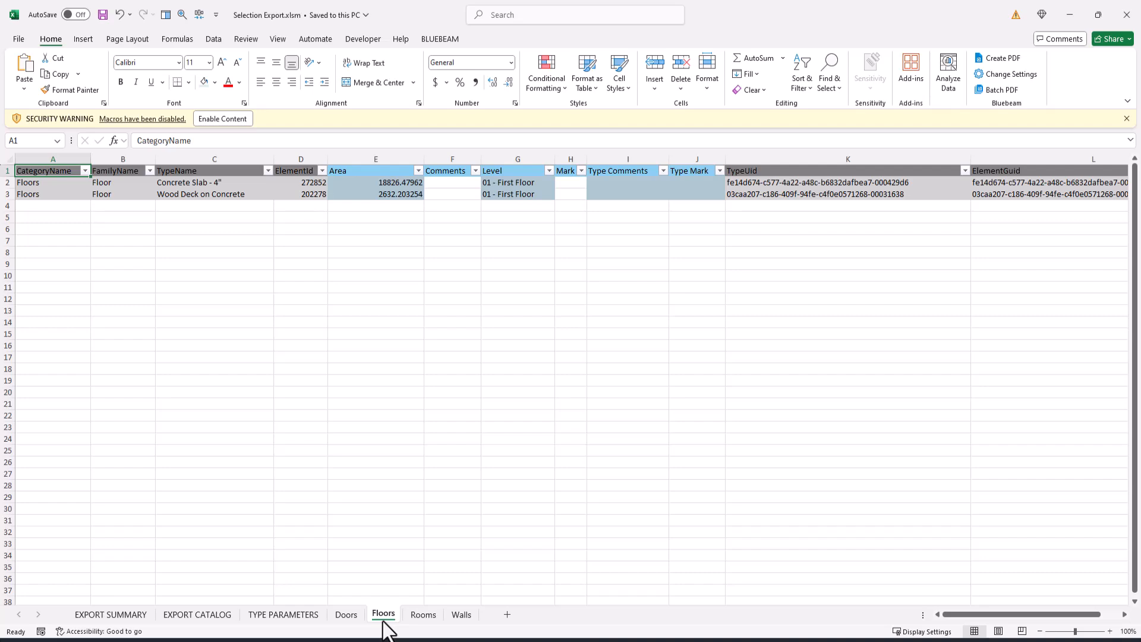
pyautogui.click(423, 615)
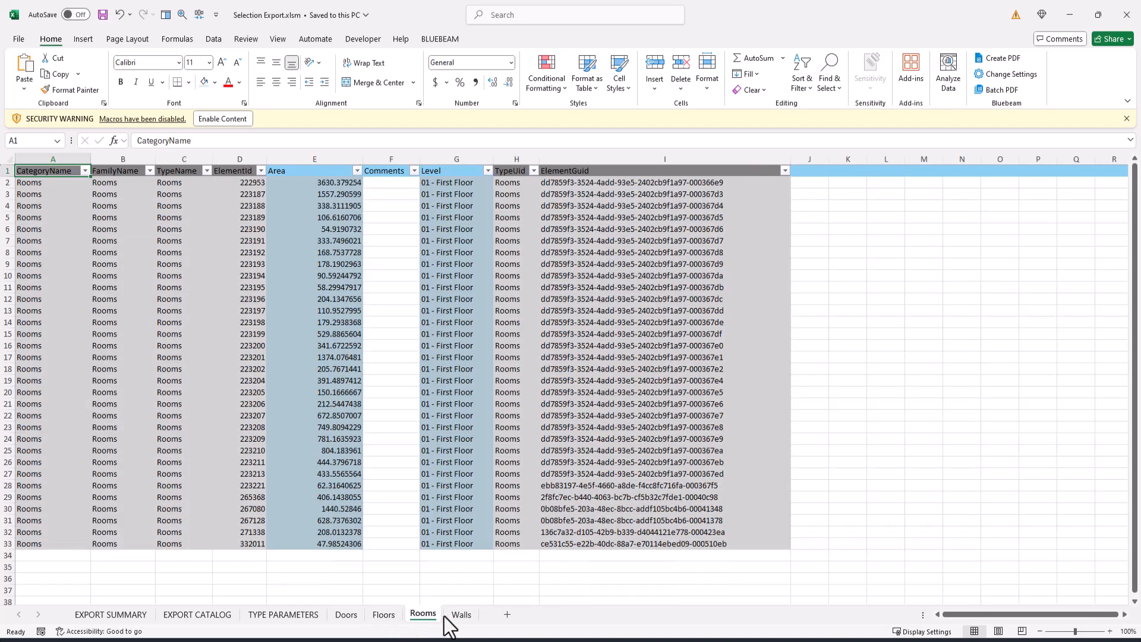
pyautogui.click(461, 615)
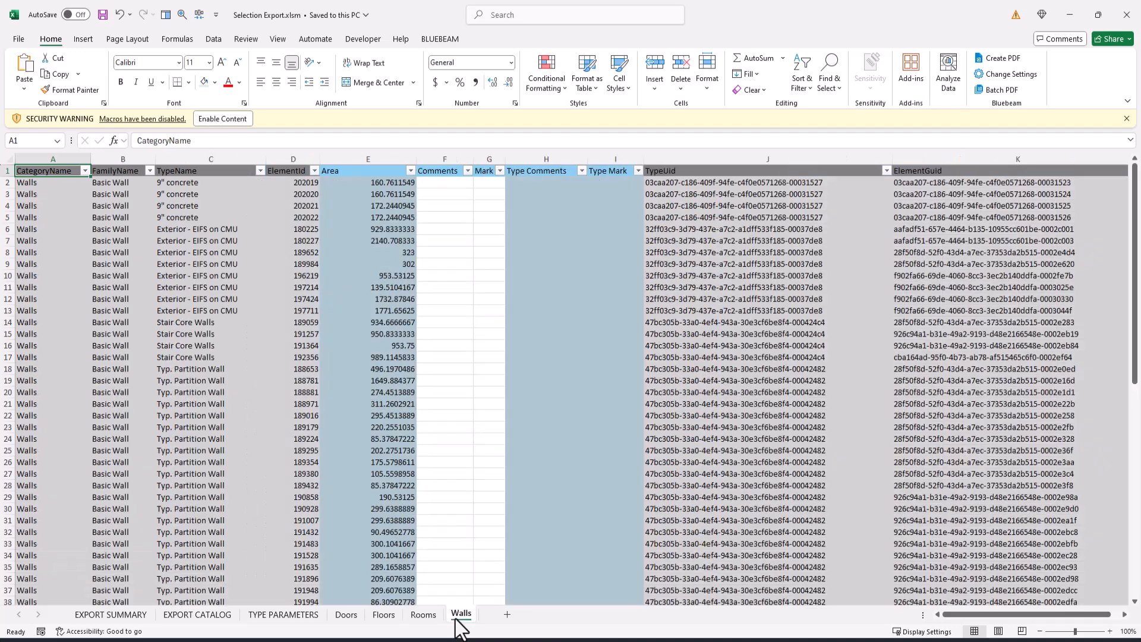
# On the Doors sheet, fill the Comments column with "Updated" for every door, from F2 through F37
pyautogui.click(348, 615)
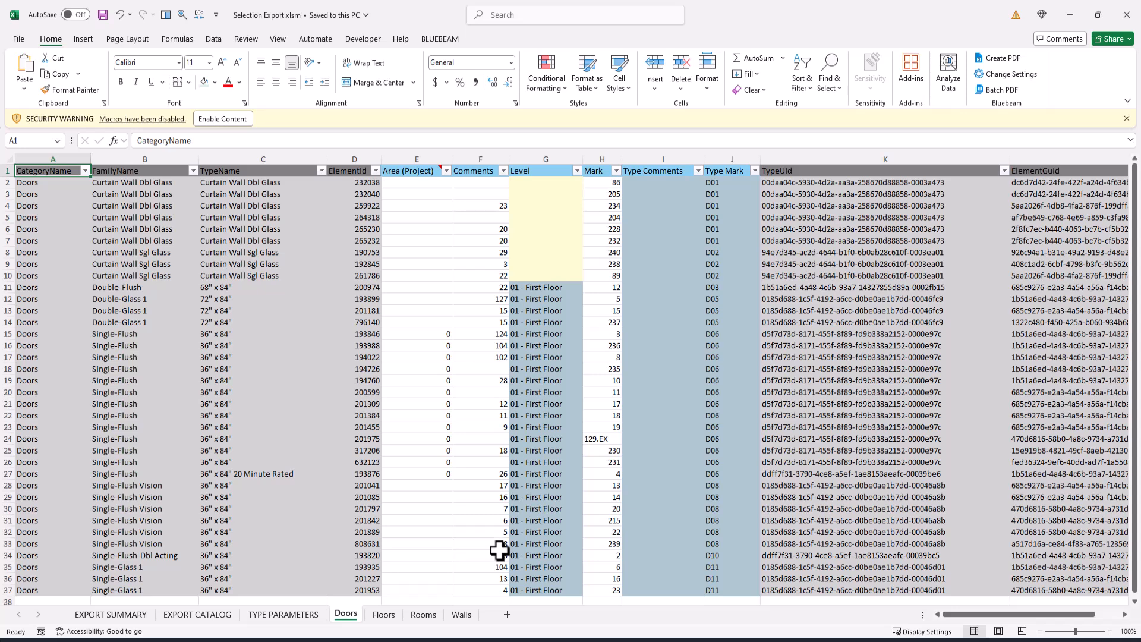
pyautogui.click(497, 184)
pyautogui.click(494, 195)
pyautogui.write('Updated')
pyautogui.hotkey('ctrl', 'Return')
pyautogui.moveTo(509, 200); pyautogui.dragTo(481, 594)
pyautogui.click(215, 82)
pyautogui.click(203, 142)
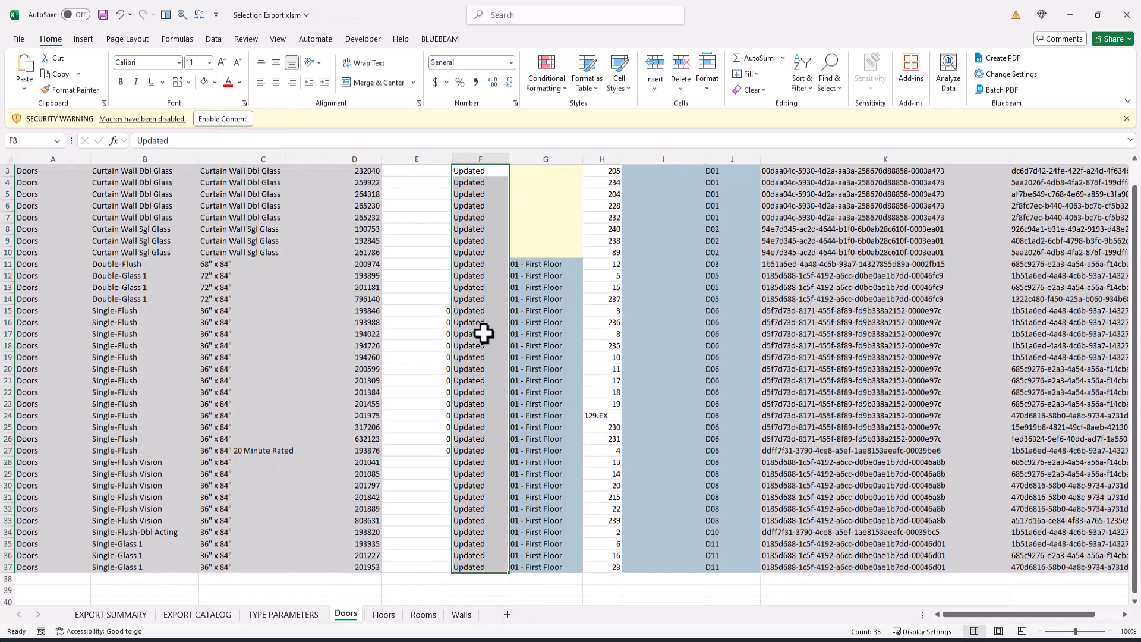
pyautogui.click(480, 330)
pyautogui.scroll(1, 482, 297)
pyautogui.click(497, 195)
pyautogui.moveTo(509, 200); pyautogui.dragTo(504, 183)
pyautogui.click(494, 218)
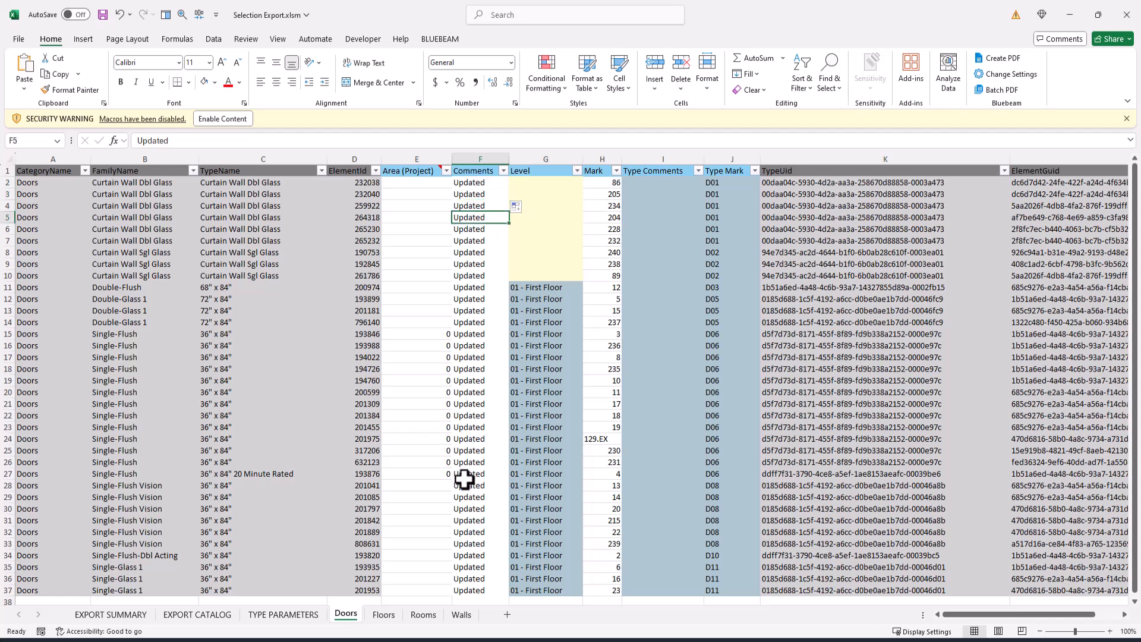
# On the TYPE PARAMETERS sheet, set the Single-Flush 36" x 84" door's Type Comments and Type Mark values to "Update" in I28:I29
pyautogui.click(279, 615)
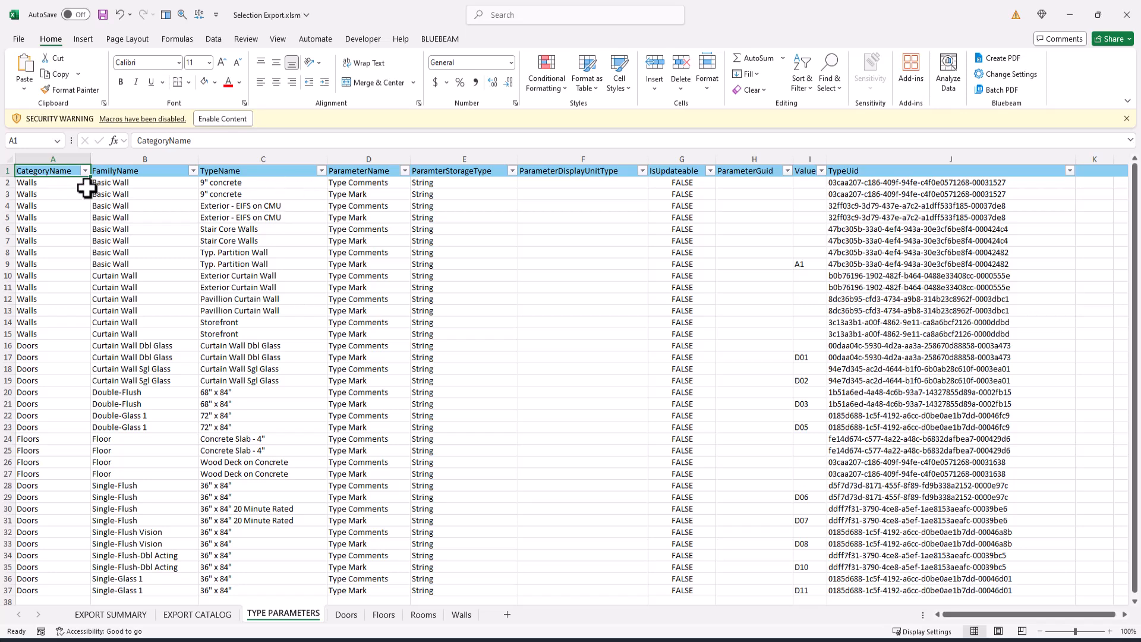
pyautogui.scroll(-1, 207, 374)
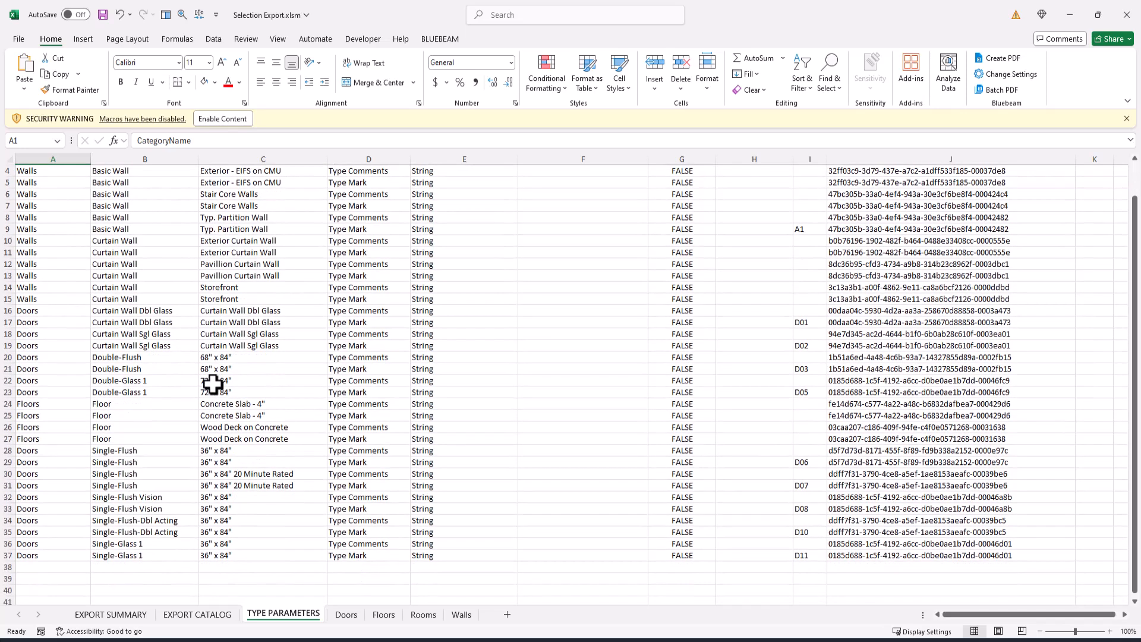
pyautogui.scroll(1, 259, 450)
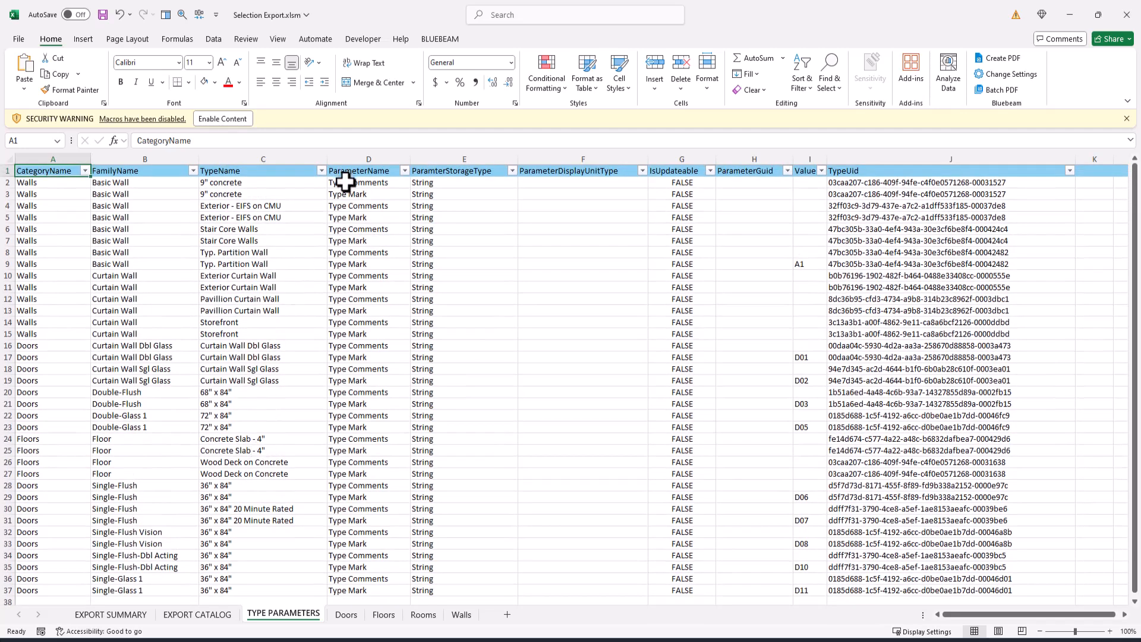
pyautogui.click(369, 183)
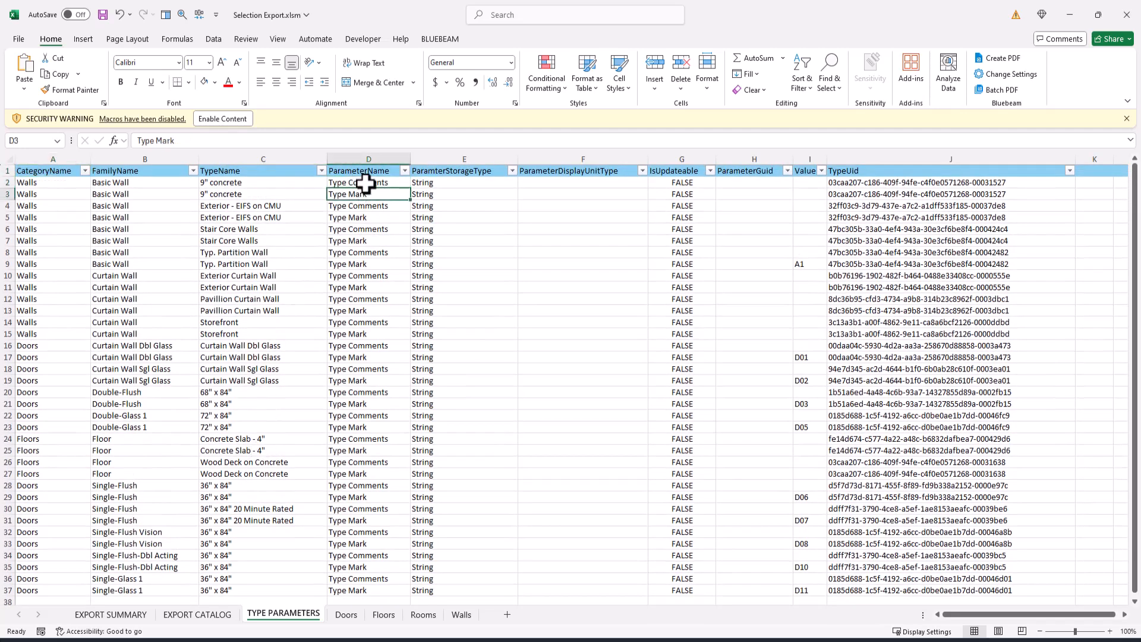
pyautogui.click(362, 194)
pyautogui.click(131, 489)
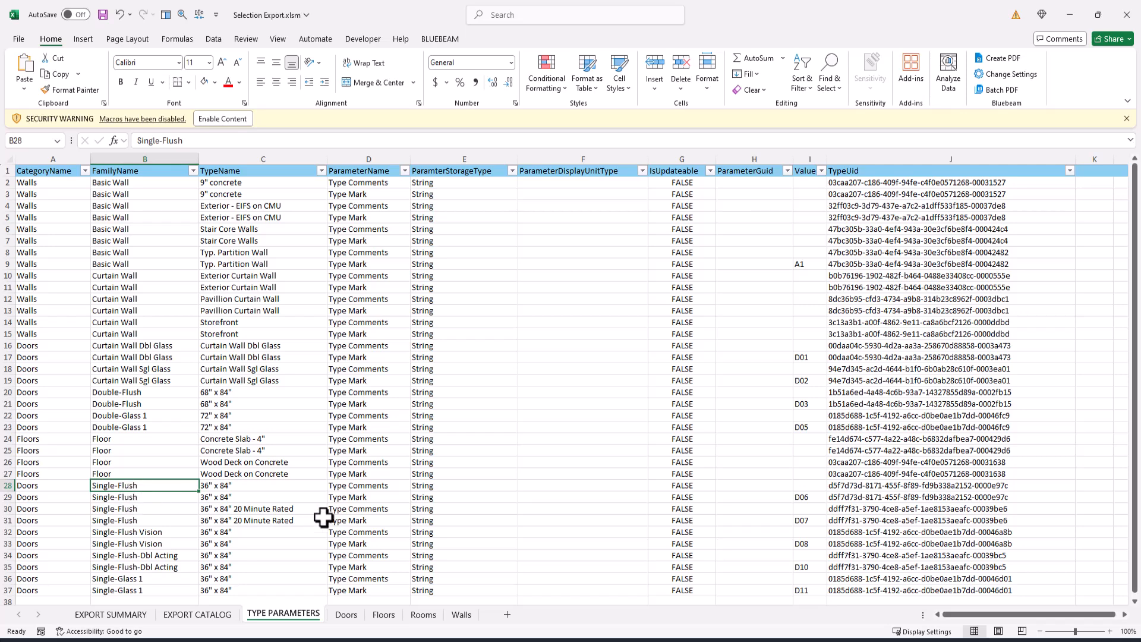
pyautogui.click(336, 488)
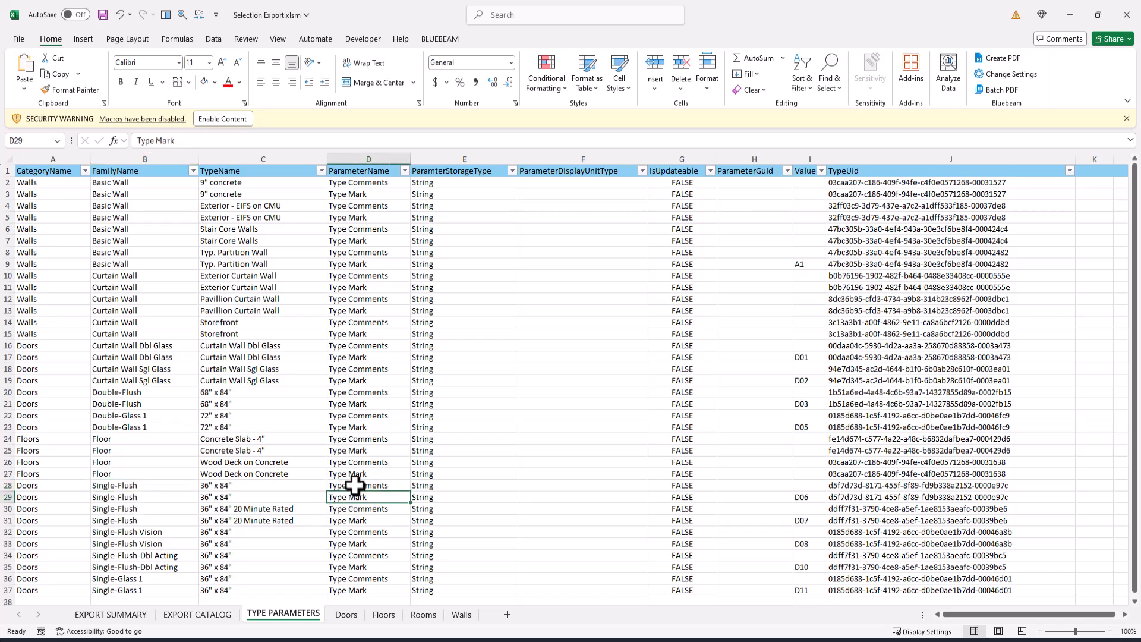
pyautogui.click(351, 498)
pyautogui.click(355, 486)
pyautogui.click(819, 485)
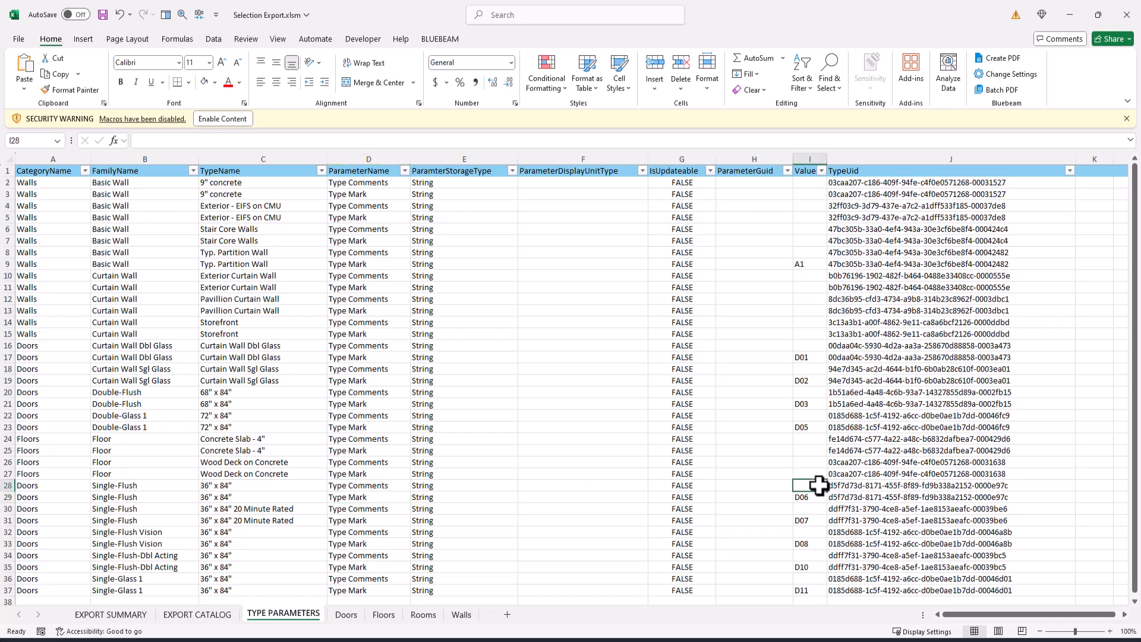
pyautogui.write('Updated')
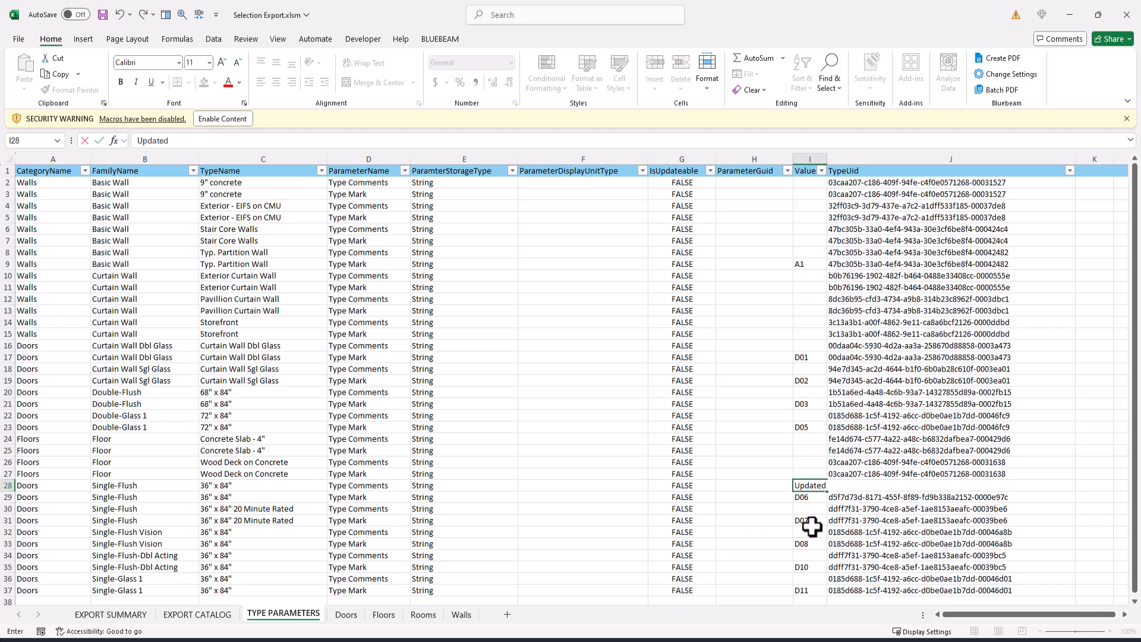
pyautogui.press('BackSpace')
pyautogui.moveTo(827, 491); pyautogui.dragTo(822, 504)
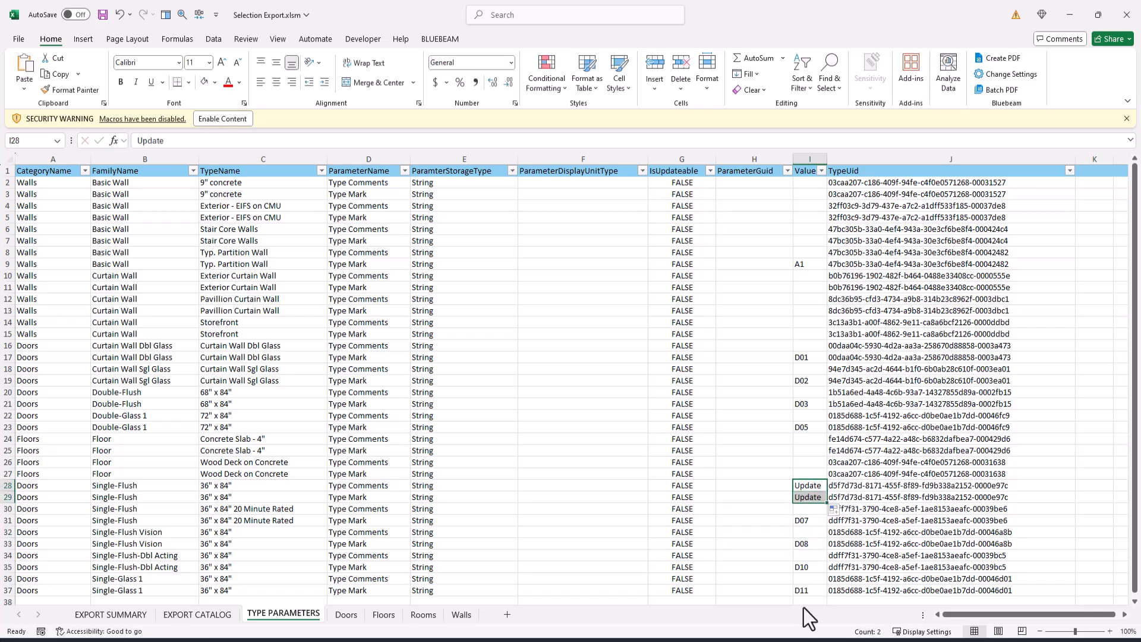
pyautogui.scroll(-1, 830, 475)
pyautogui.click(807, 473)
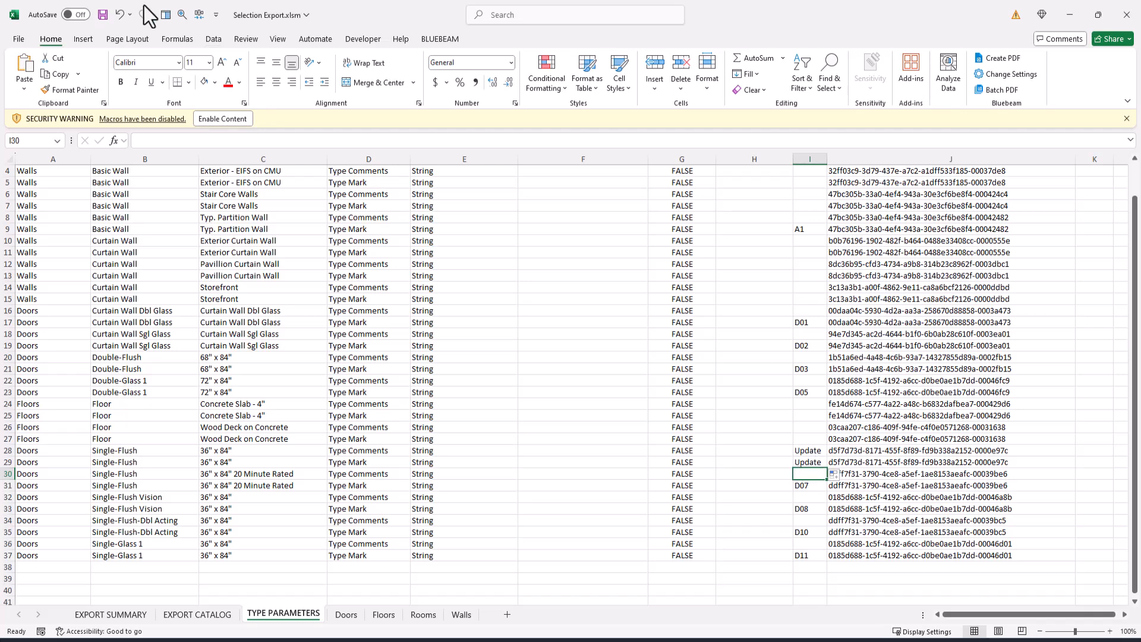
# Save and close the workbook, then load Selection Export.xlsm from the Desktop as the Naviate import file in Revit
pyautogui.click(103, 14)
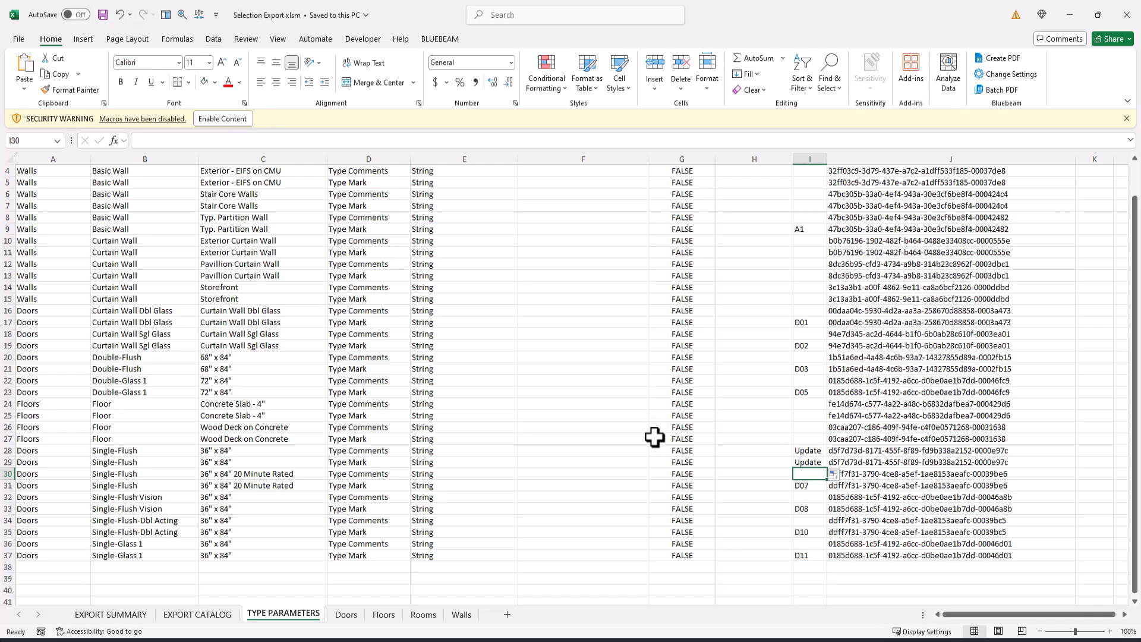
pyautogui.click(1126, 14)
pyautogui.click(14, 58)
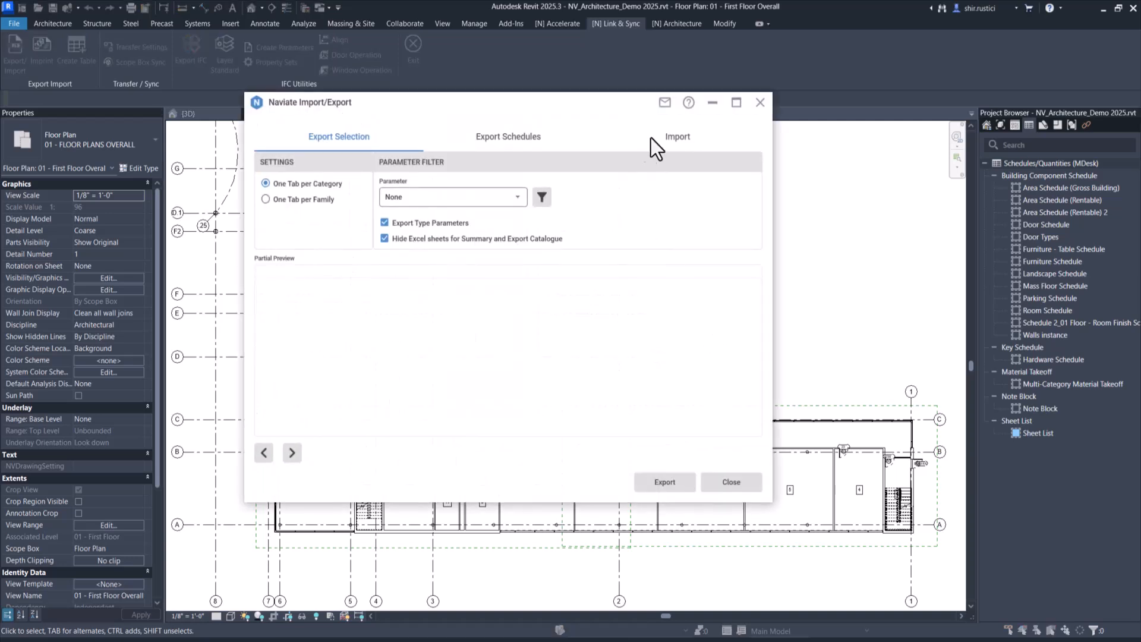
pyautogui.click(677, 137)
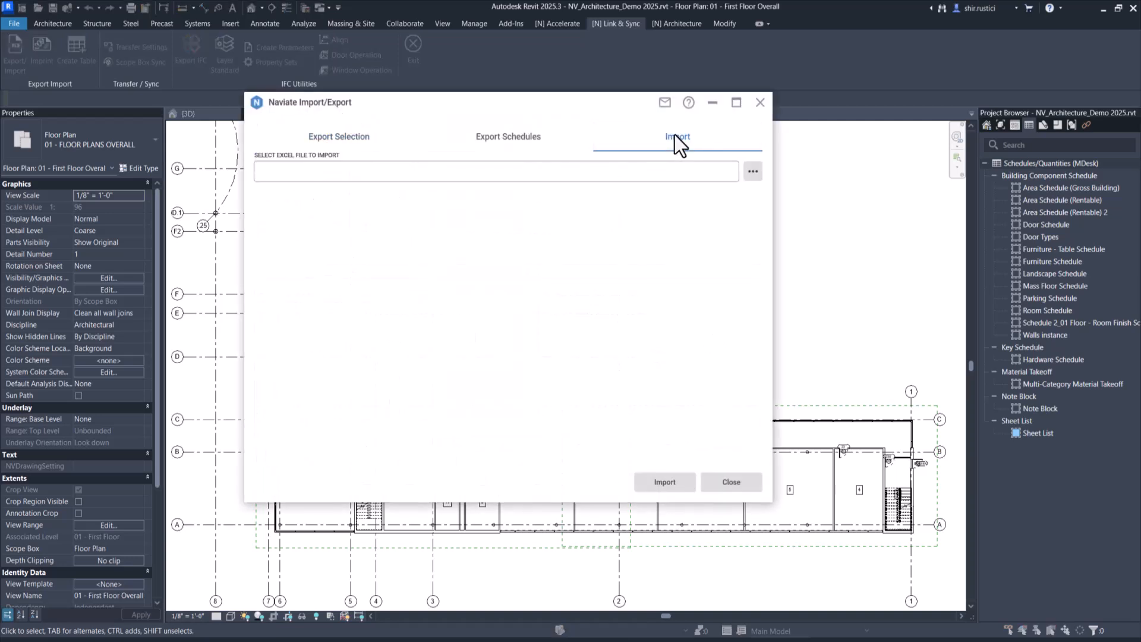
pyautogui.click(752, 172)
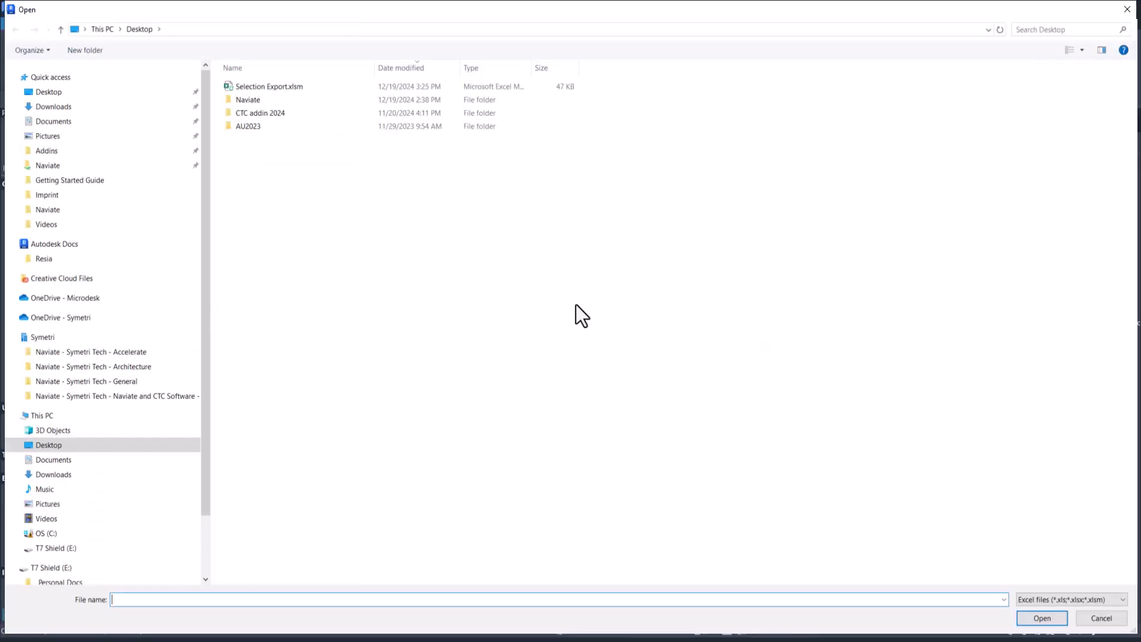
pyautogui.doubleClick(288, 89)
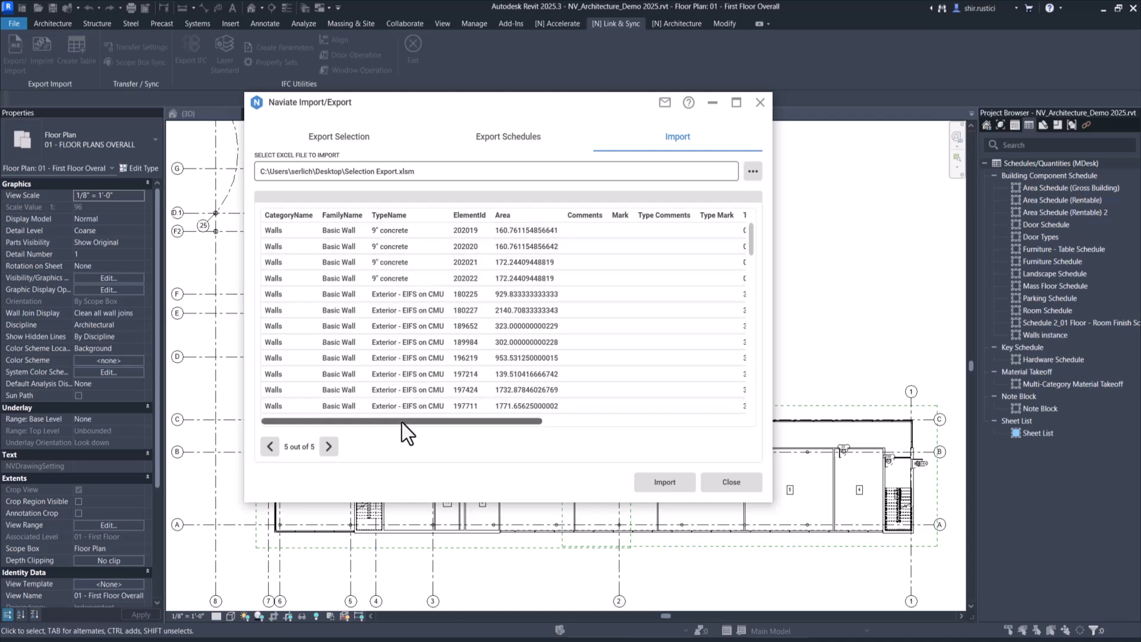
# Review the import preview back to the Doors sheet and import the Excel data into the model
pyautogui.click(270, 446)
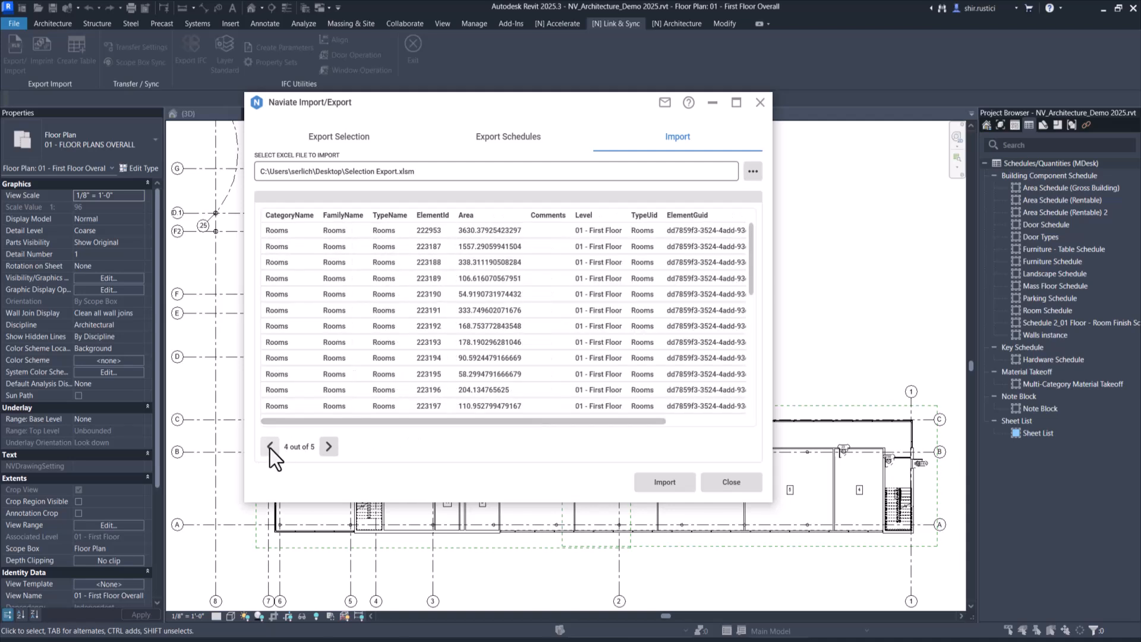
pyautogui.click(270, 446)
pyautogui.click(270, 446)
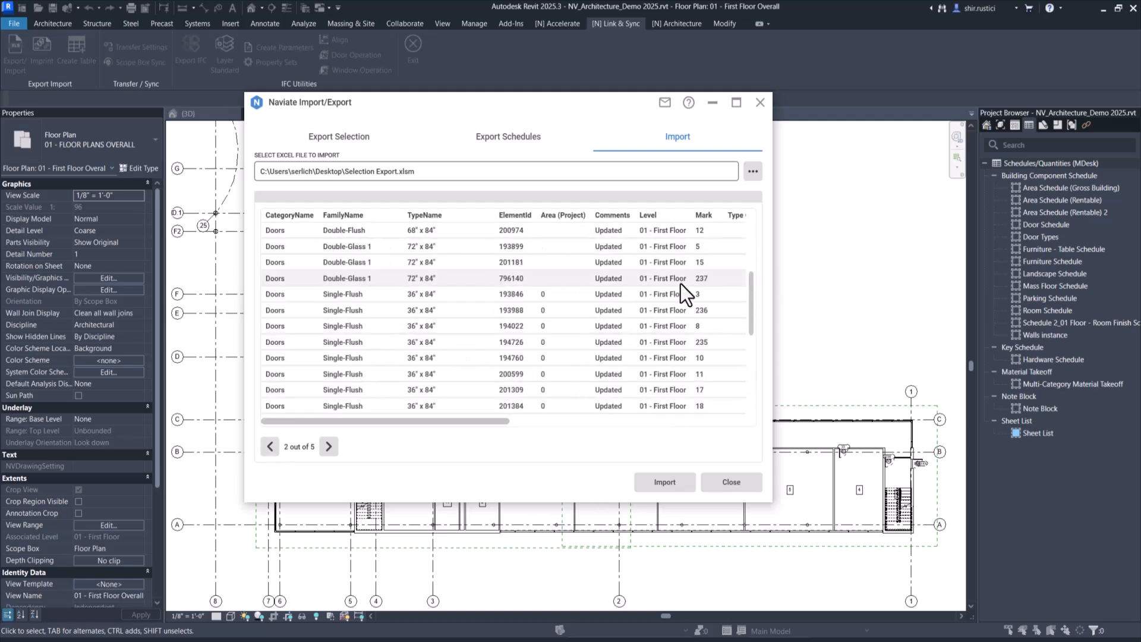
pyautogui.scroll(3, 680, 283)
pyautogui.click(662, 482)
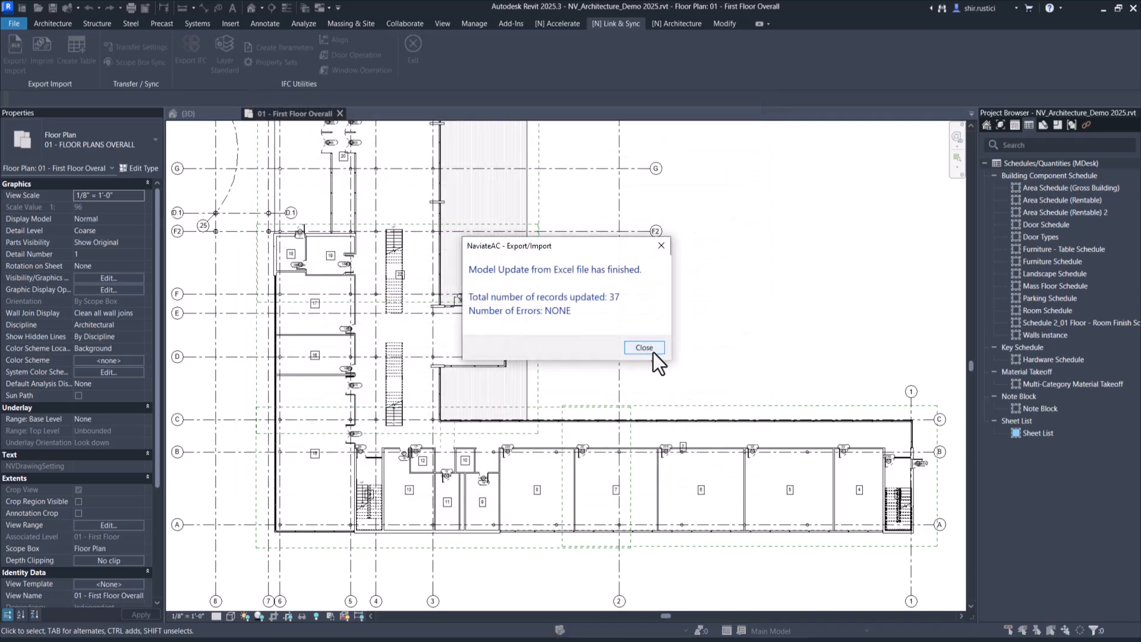
# Dismiss the import summary and check door 19's Comments plus its type's Type Comments and Type Mark values
pyautogui.click(654, 352)
pyautogui.scroll(4, 493, 455)
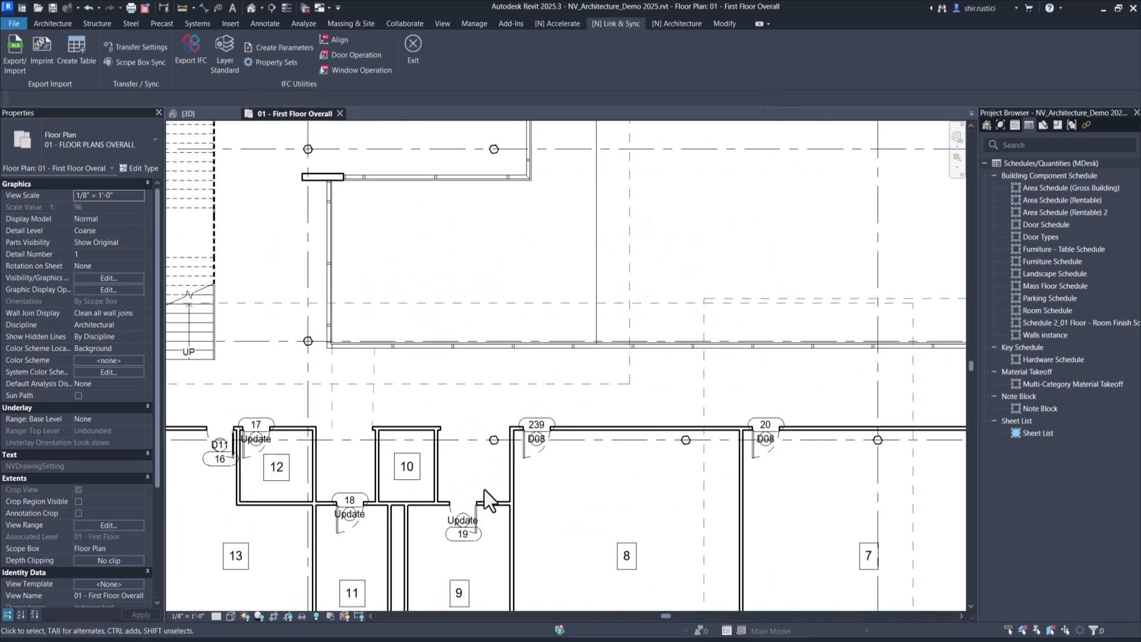
pyautogui.scroll(2, 487, 482)
pyautogui.click(462, 543)
pyautogui.moveTo(479, 570); pyautogui.dragTo(532, 484, button='middle')
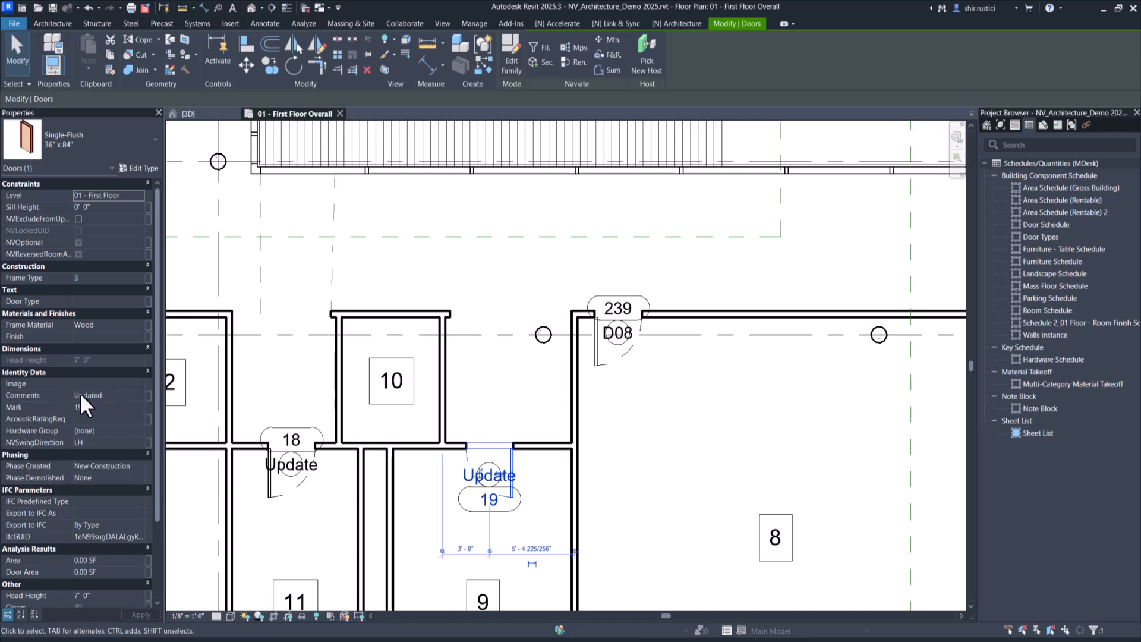
pyautogui.click(141, 168)
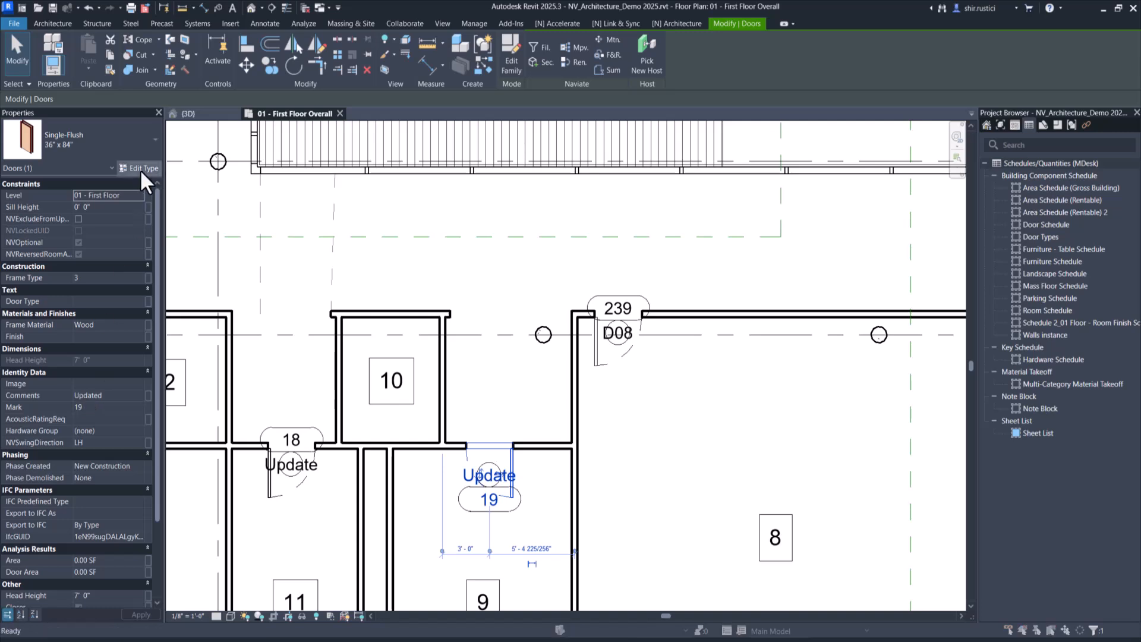
pyautogui.scroll(-8, 767, 350)
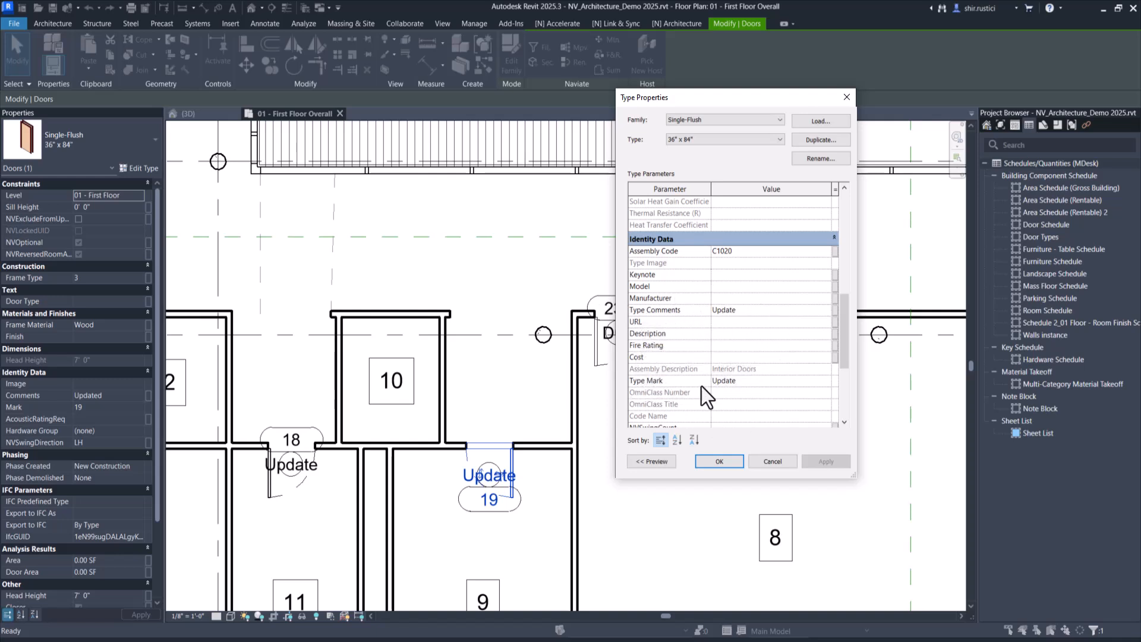
pyautogui.click(757, 465)
pyautogui.click(703, 493)
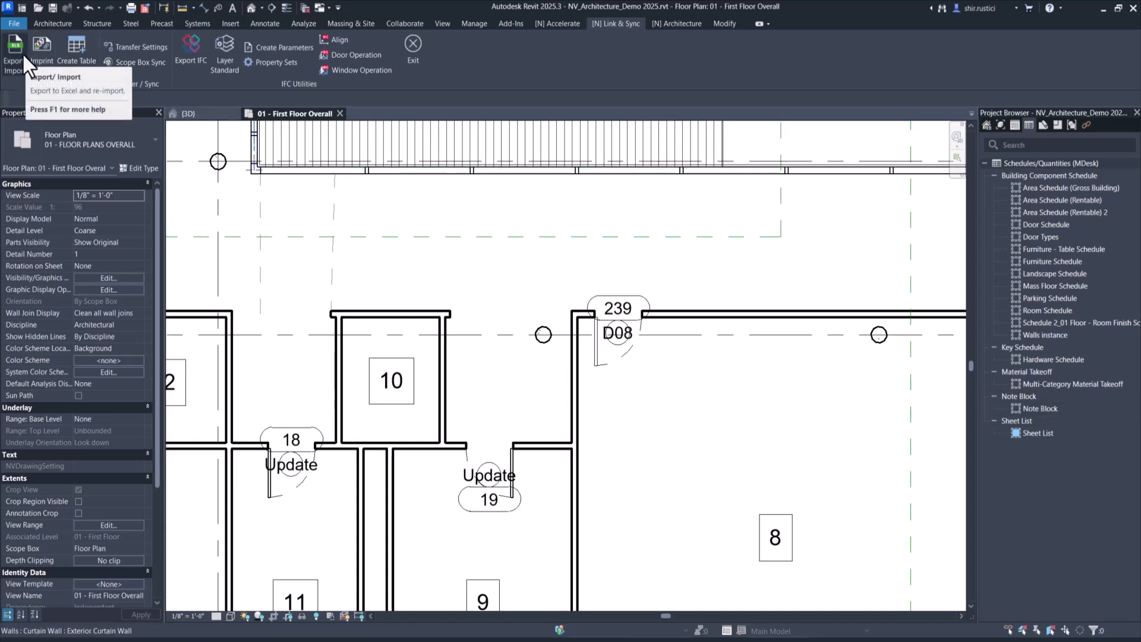
# Open the Naviate Import/Export schedule export options and review the schedules available for re-import
pyautogui.click(16, 70)
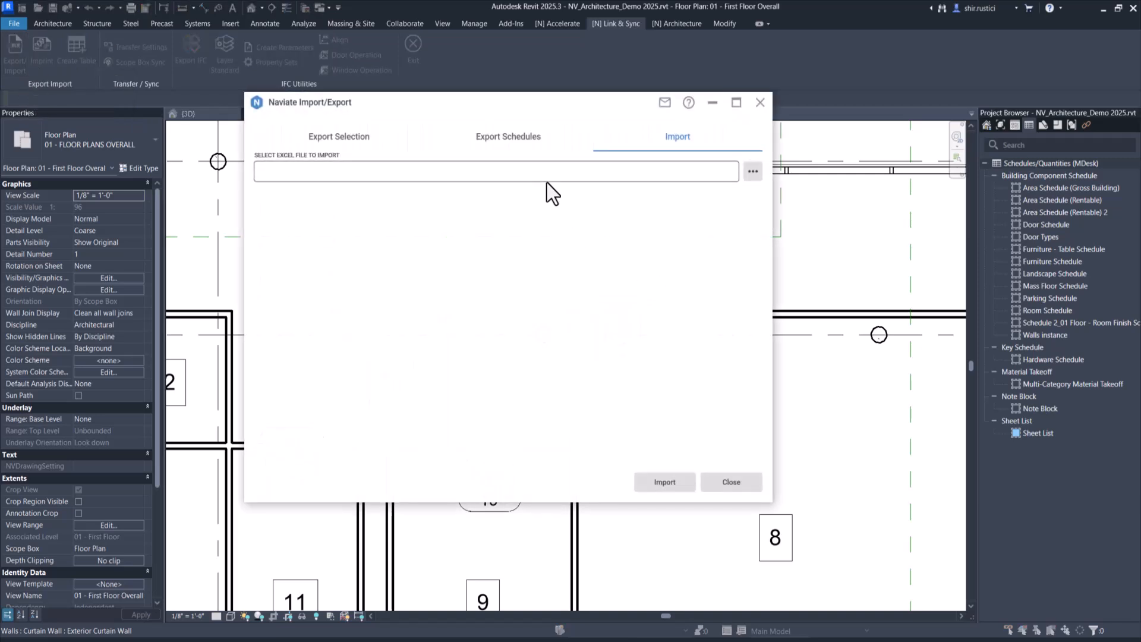
pyautogui.click(527, 137)
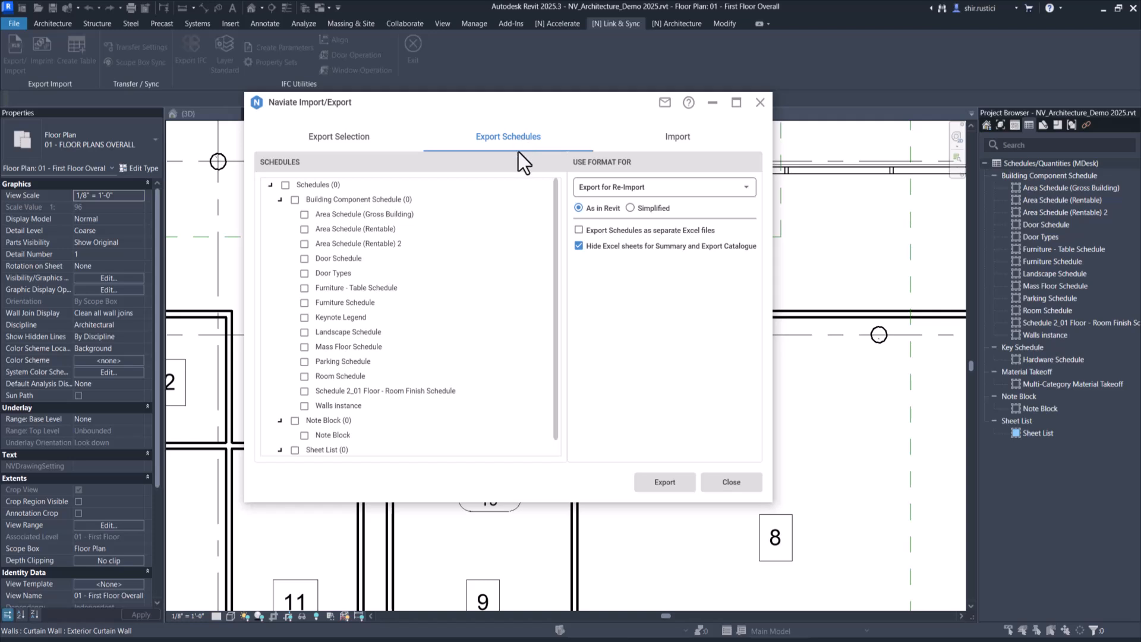
pyautogui.scroll(-2, 411, 209)
pyautogui.scroll(2, 412, 209)
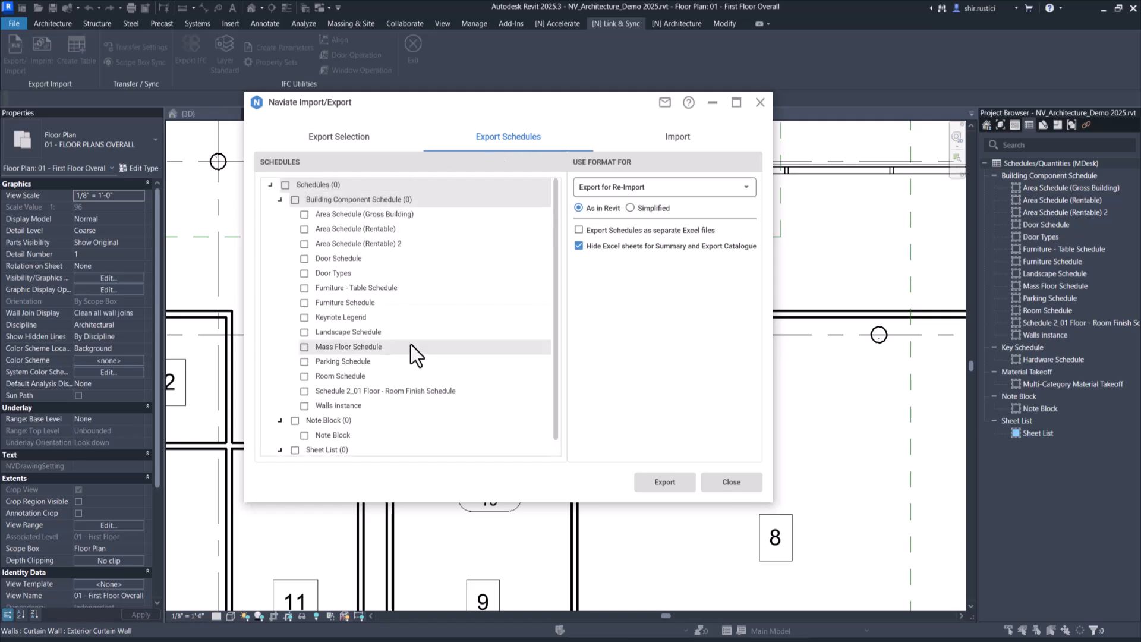
pyautogui.scroll(-2, 411, 341)
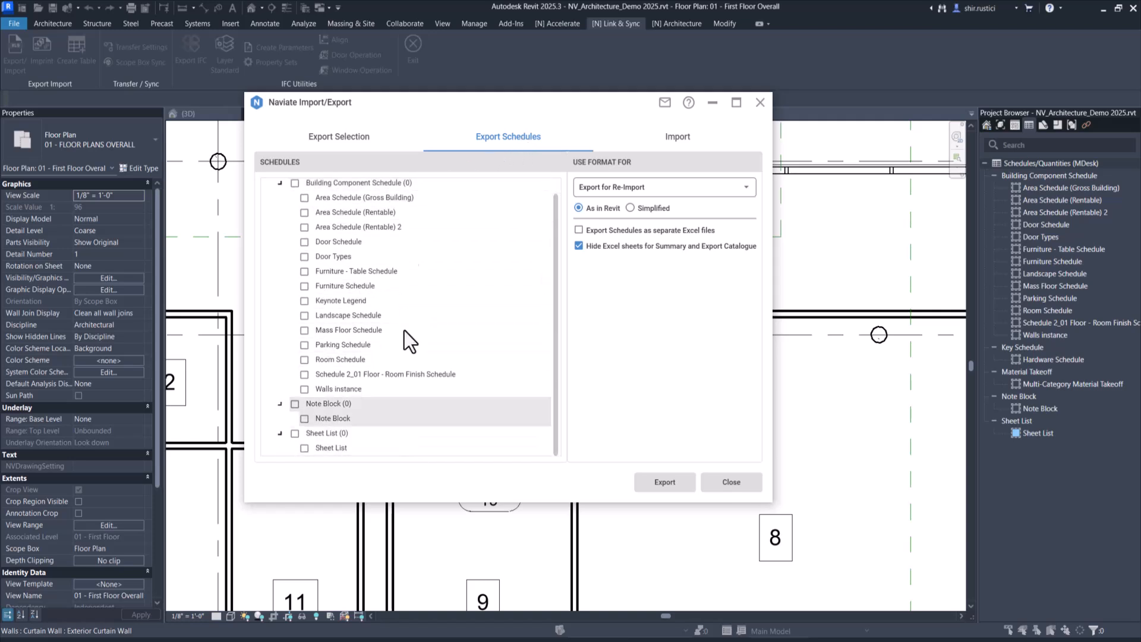
pyautogui.scroll(2, 407, 397)
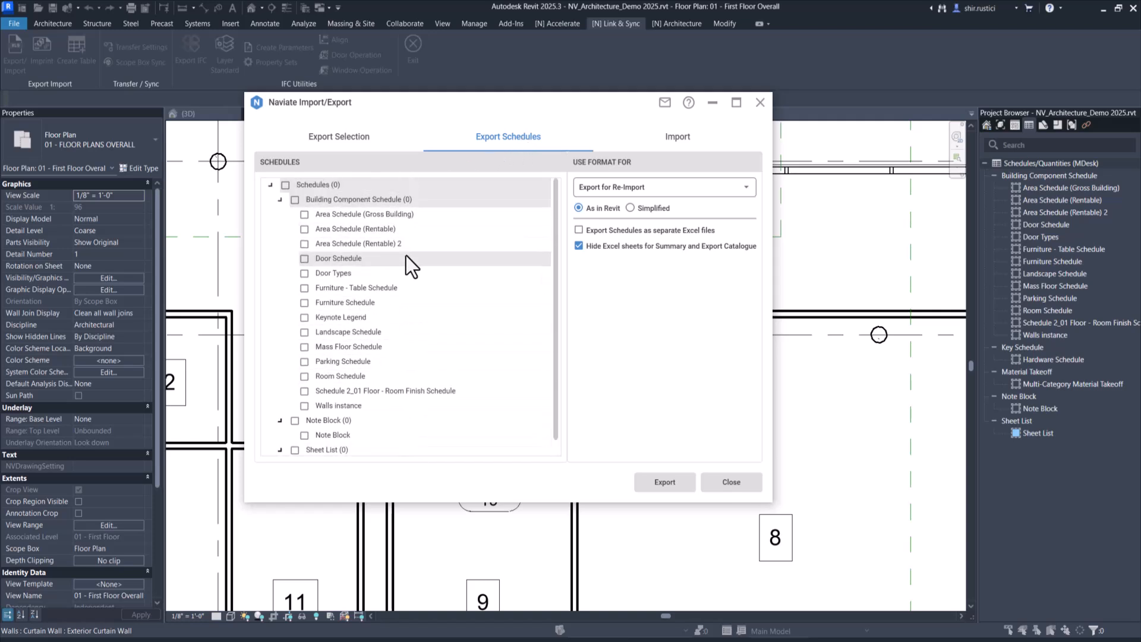
# Switch the schedule format to Export Only, review its list of schedules, and return to Export for Re-Import
pyautogui.click(637, 187)
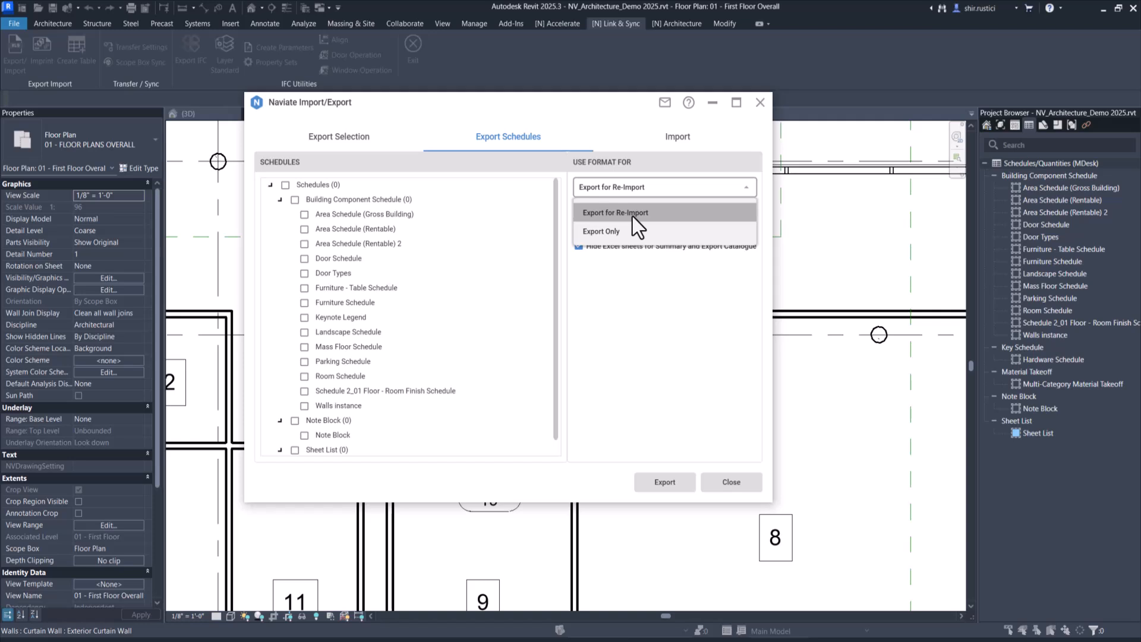
pyautogui.click(625, 235)
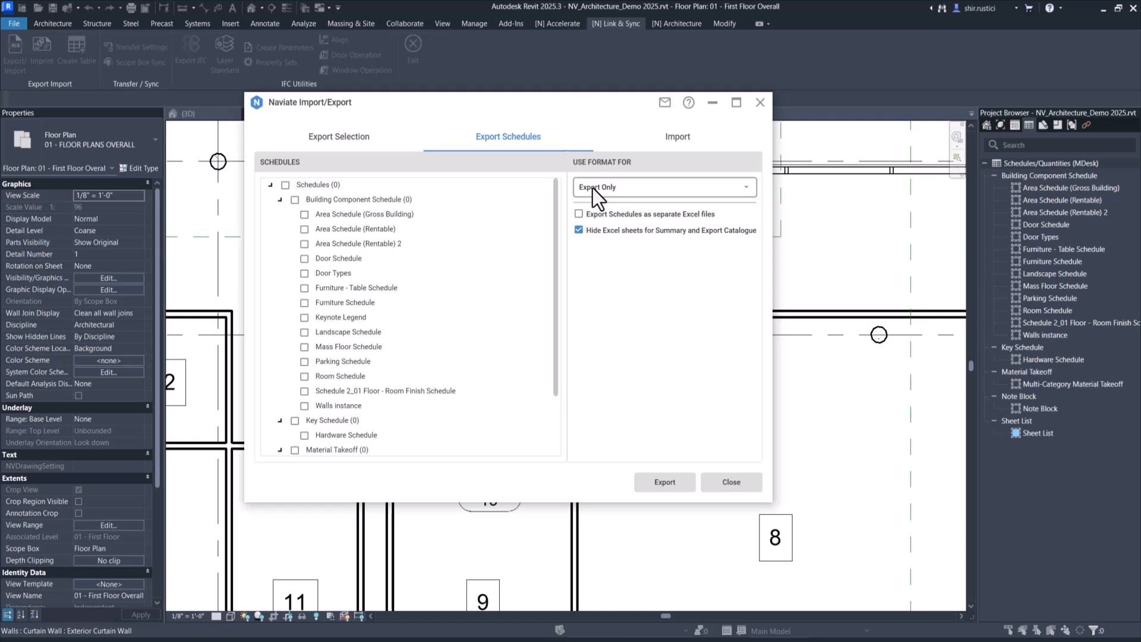
pyautogui.scroll(-3, 446, 236)
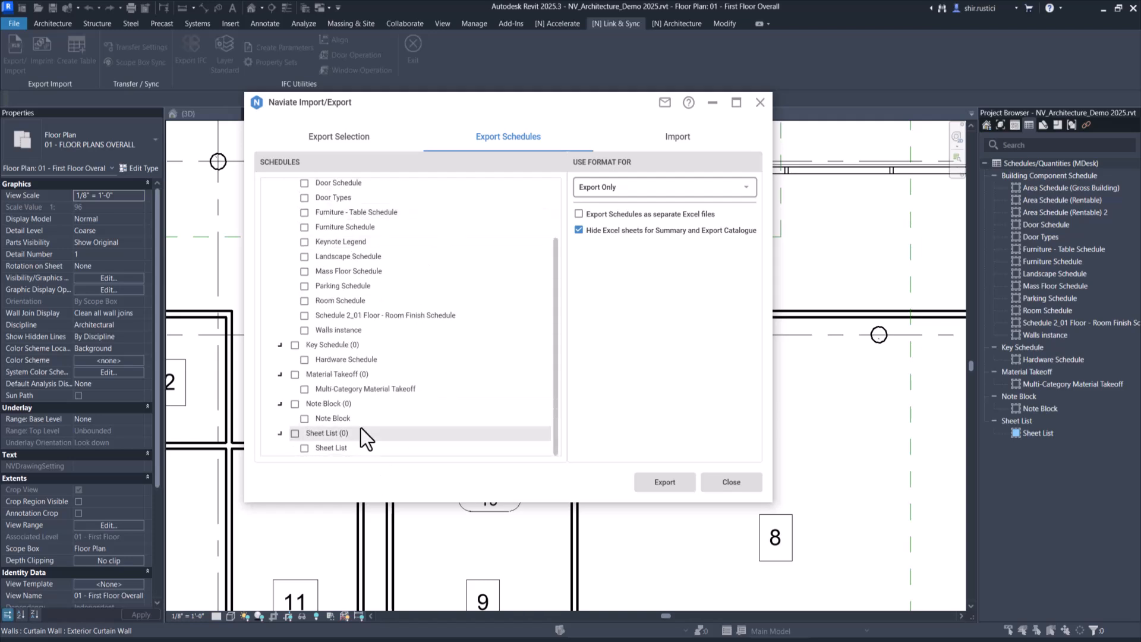
pyautogui.scroll(1, 362, 268)
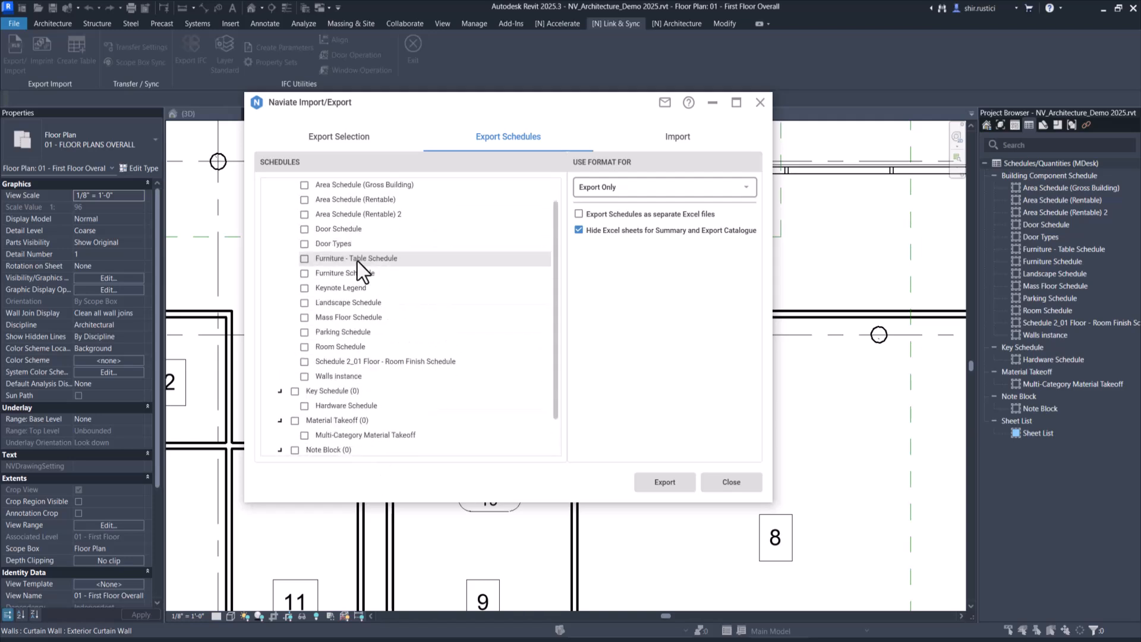
pyautogui.scroll(-3, 355, 192)
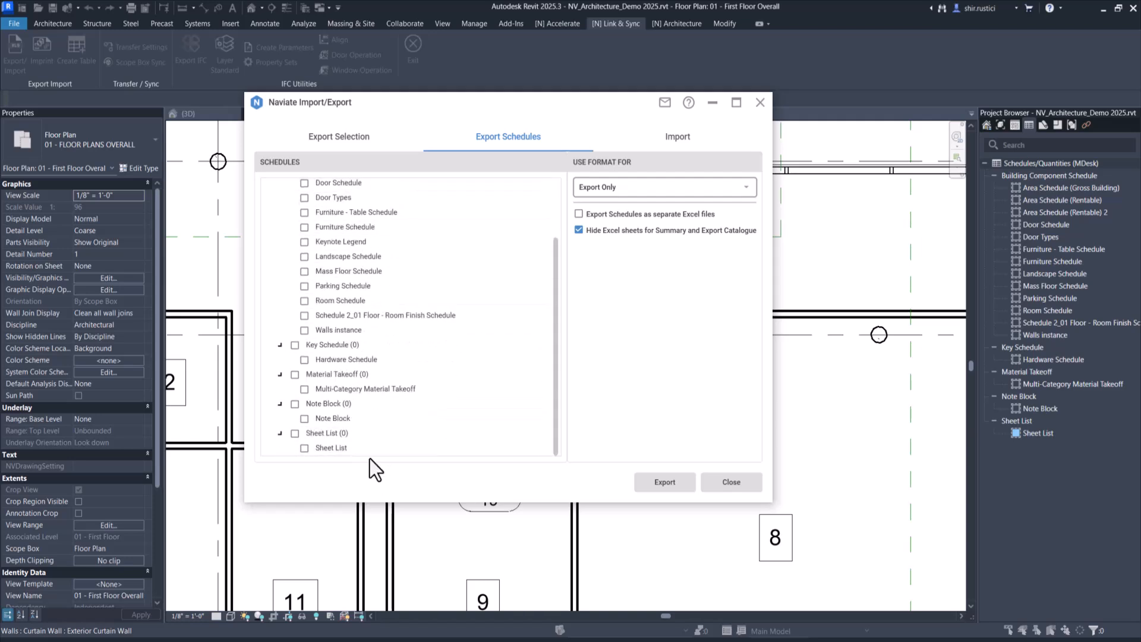
pyautogui.click(654, 186)
pyautogui.click(646, 212)
pyautogui.scroll(3, 433, 380)
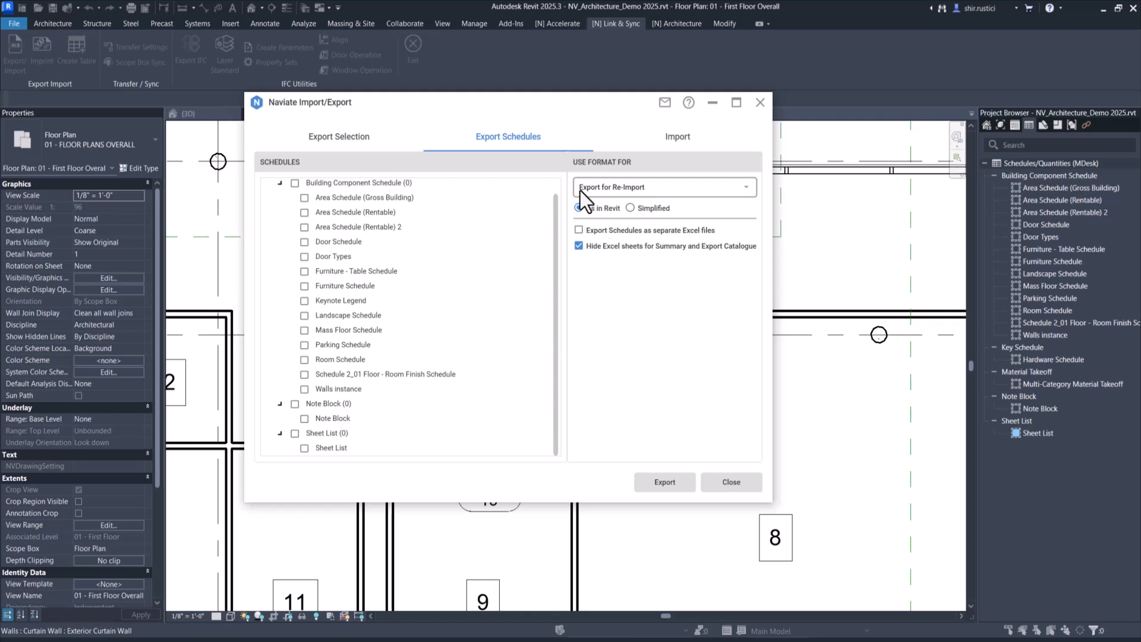
# Try the Simplified re-import format, review its list of schedules, and return to As in Revit
pyautogui.click(644, 212)
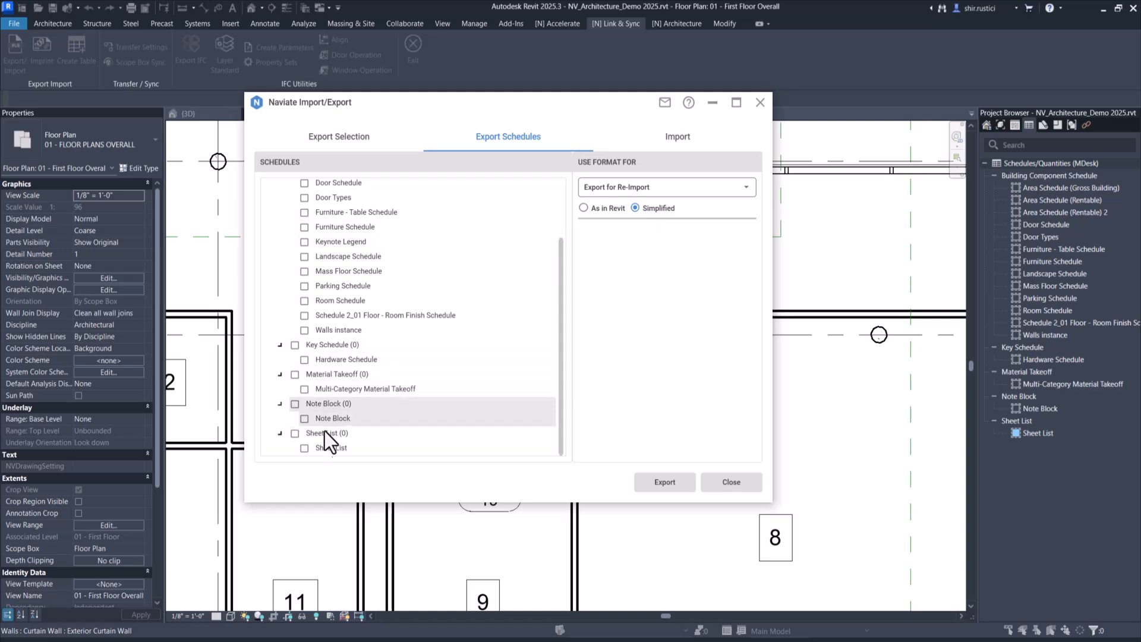
pyautogui.scroll(3, 335, 404)
pyautogui.scroll(-3, 335, 402)
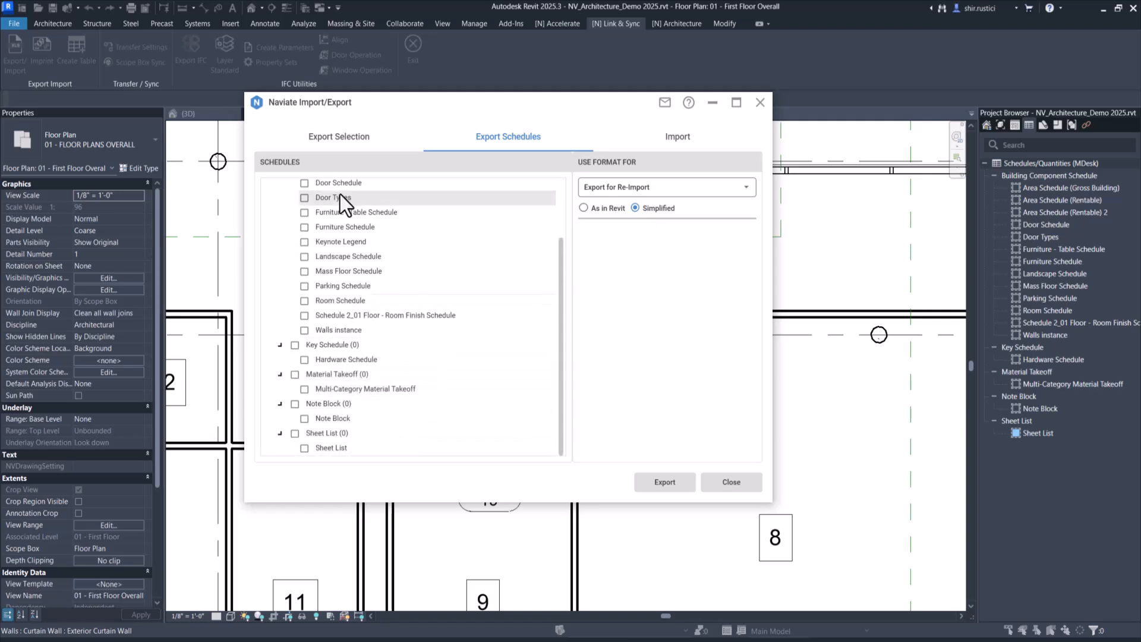
pyautogui.scroll(3, 334, 387)
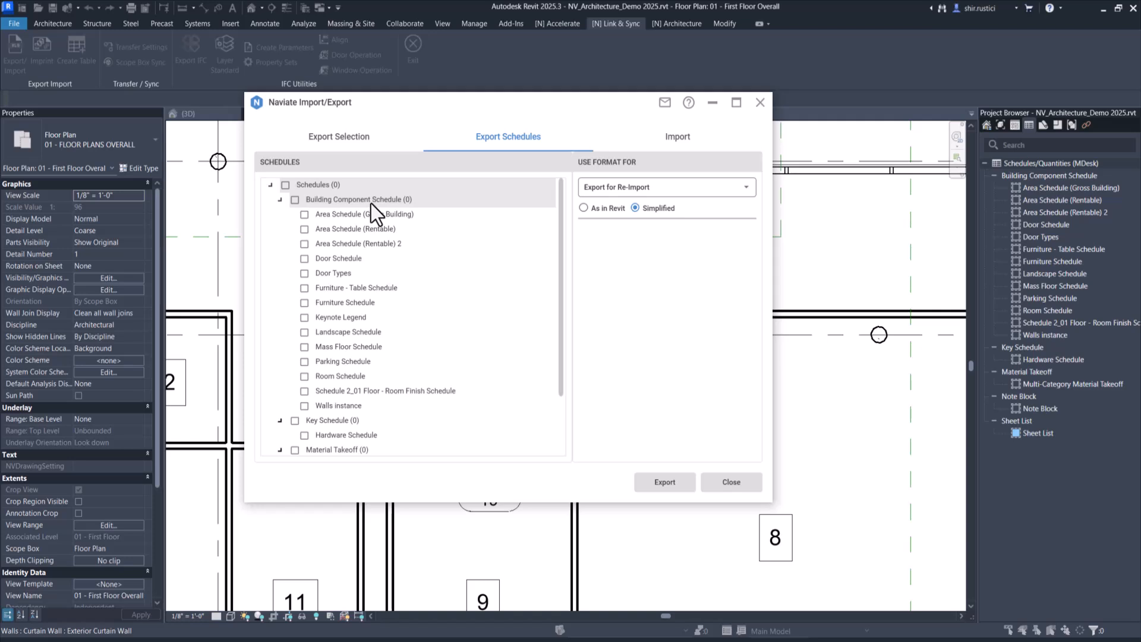
pyautogui.scroll(-3, 368, 220)
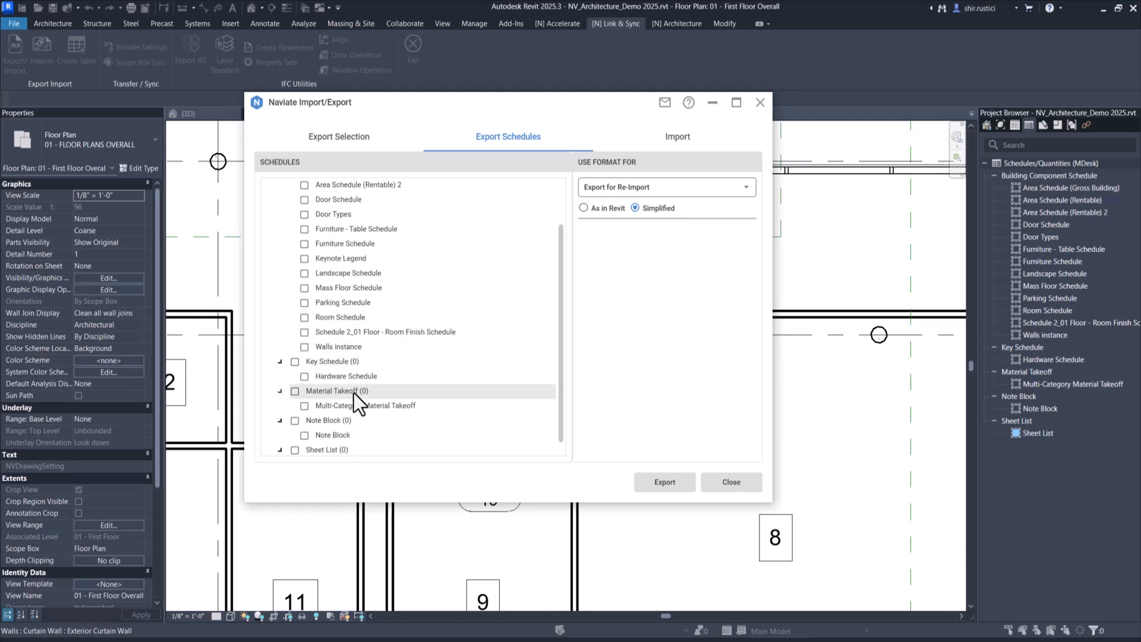
pyautogui.scroll(-1, 342, 425)
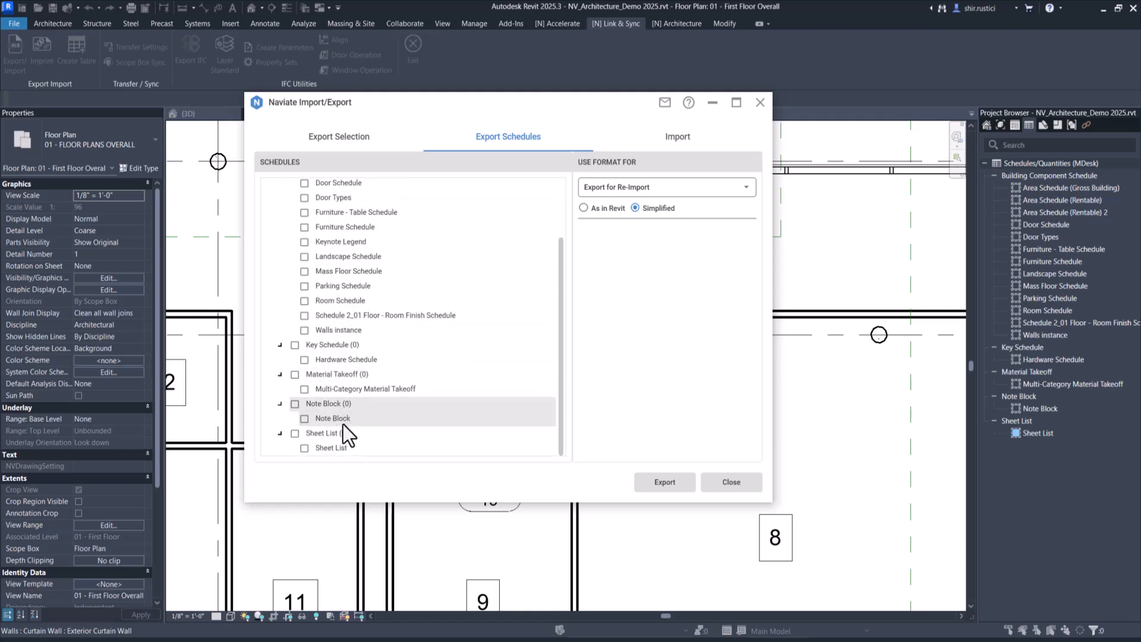
pyautogui.scroll(4, 383, 368)
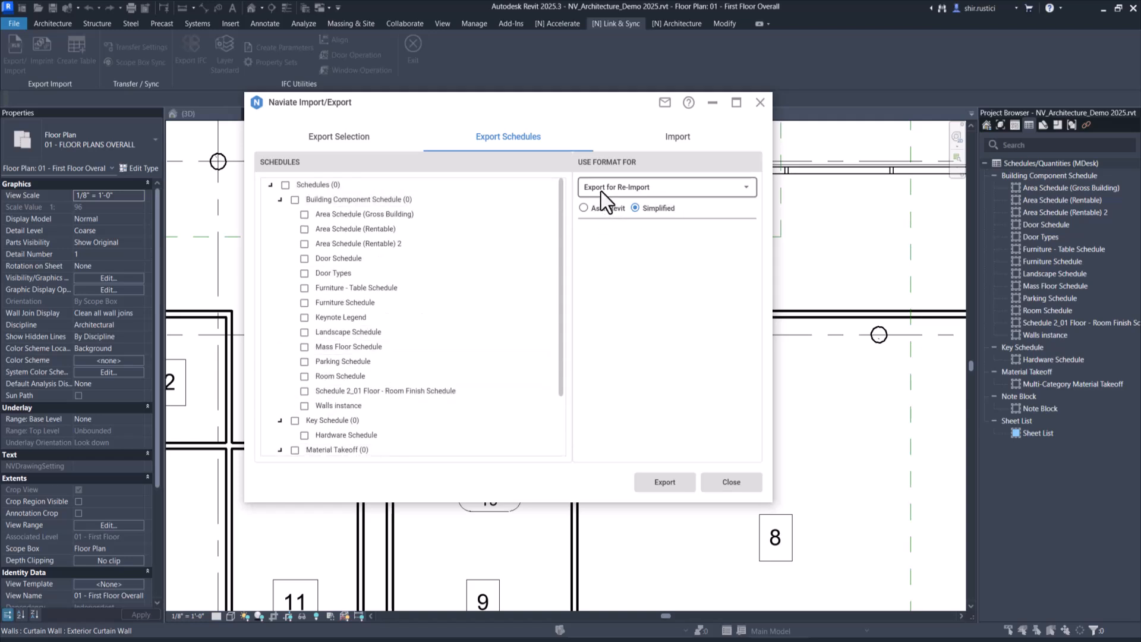
pyautogui.click(602, 207)
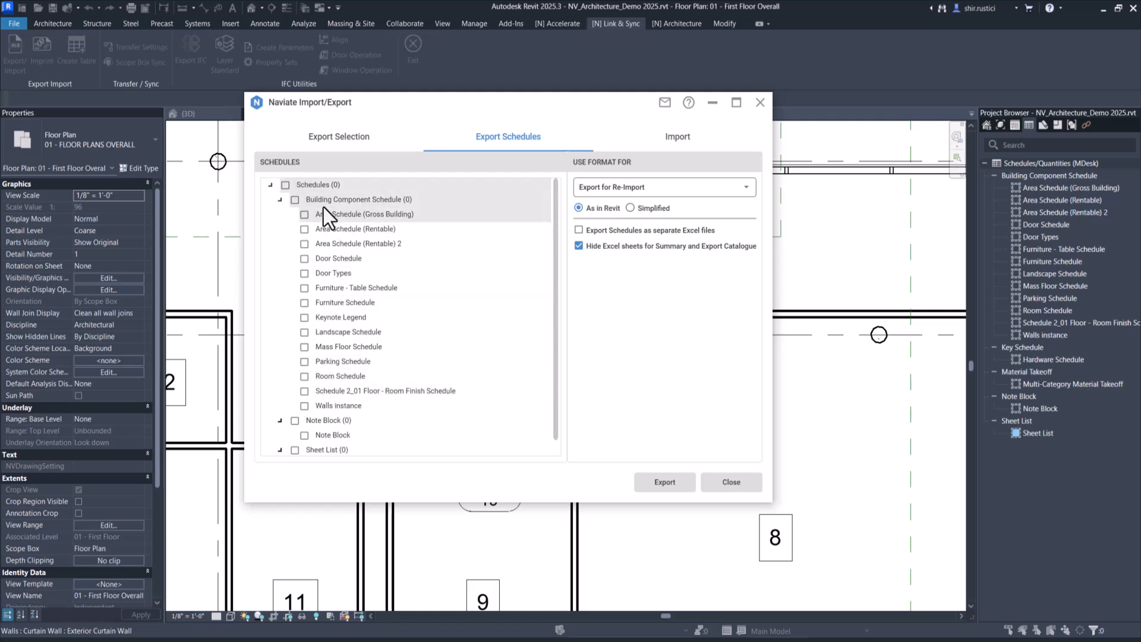
# Mark Schedule 2_01 Floor - Room Finish Schedule, Room Schedule, Parking Schedule and Landscape Schedule for export
pyautogui.click(419, 394)
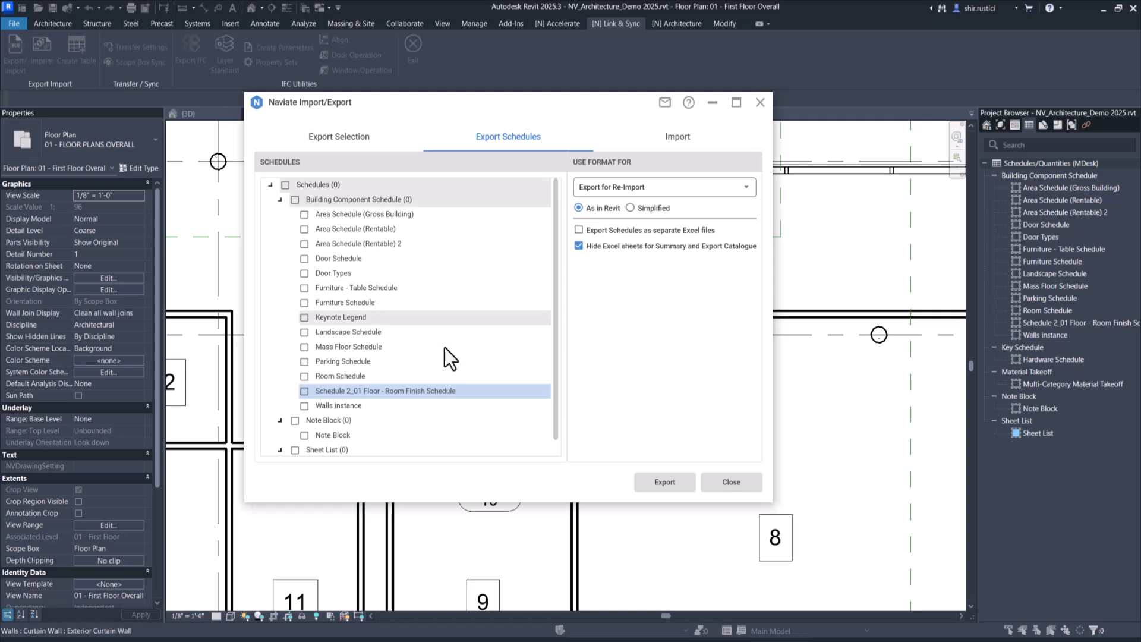
pyautogui.click(305, 392)
pyautogui.click(305, 376)
pyautogui.click(306, 361)
pyautogui.click(307, 333)
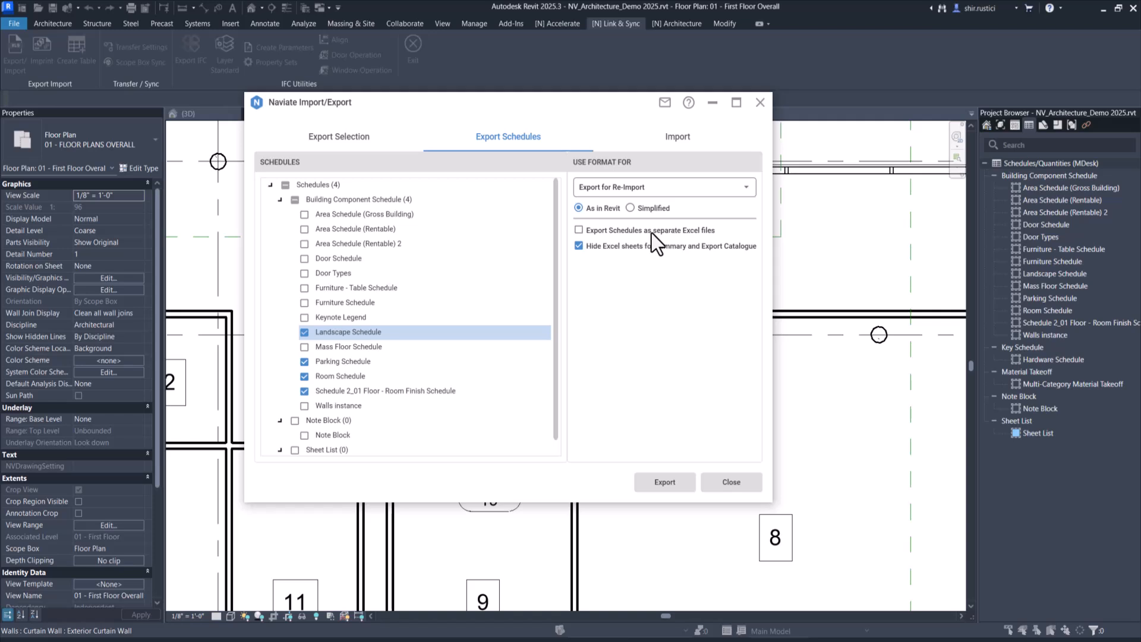
# Toggle the separate Excel files option on and off, and remove the Landscape, Parking and Room schedules from the export
pyautogui.click(578, 230)
pyautogui.click(578, 230)
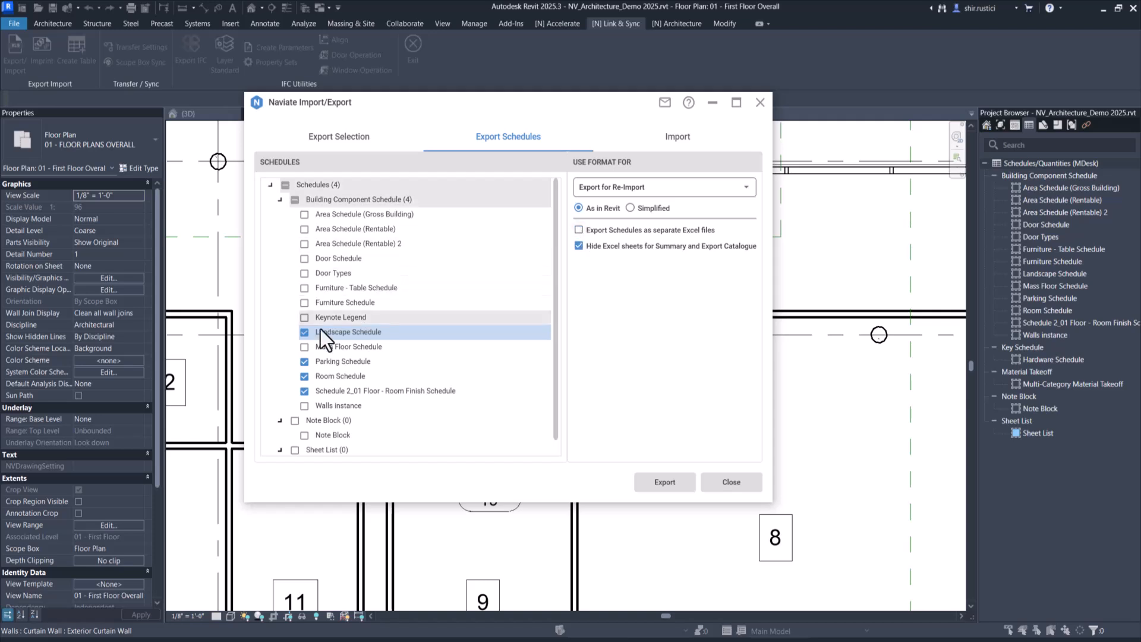
pyautogui.click(305, 333)
pyautogui.click(304, 361)
pyautogui.click(303, 376)
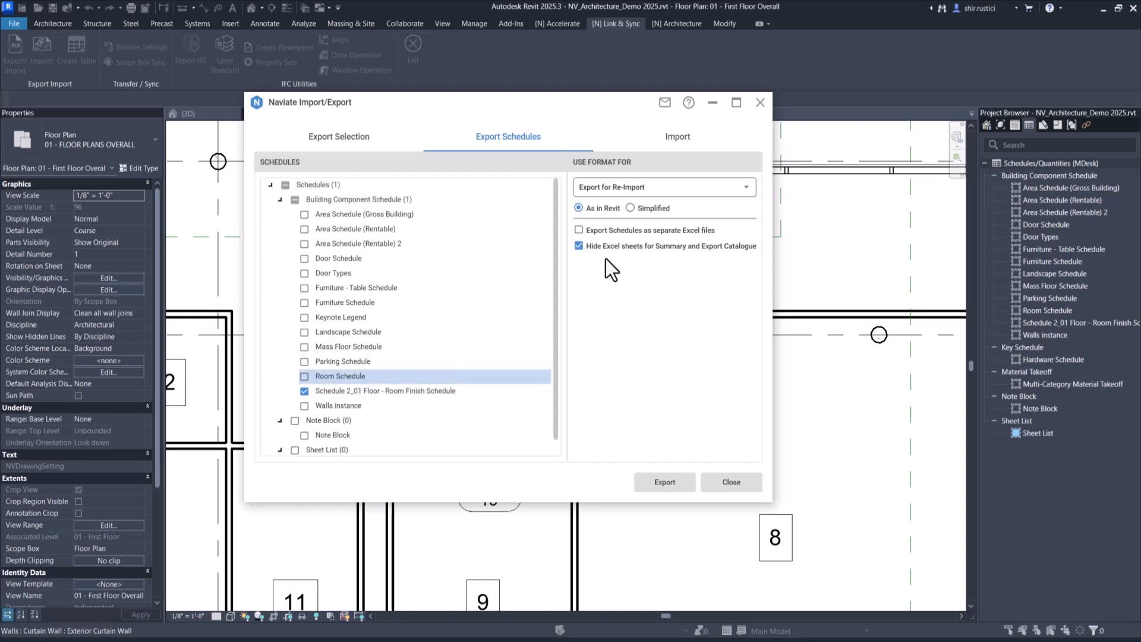
# Turn off hiding of the Summary and Export Catalogue sheets, and export the schedule to the Desktop as "export schedule"
pyautogui.click(577, 247)
pyautogui.click(651, 490)
pyautogui.write('exp')
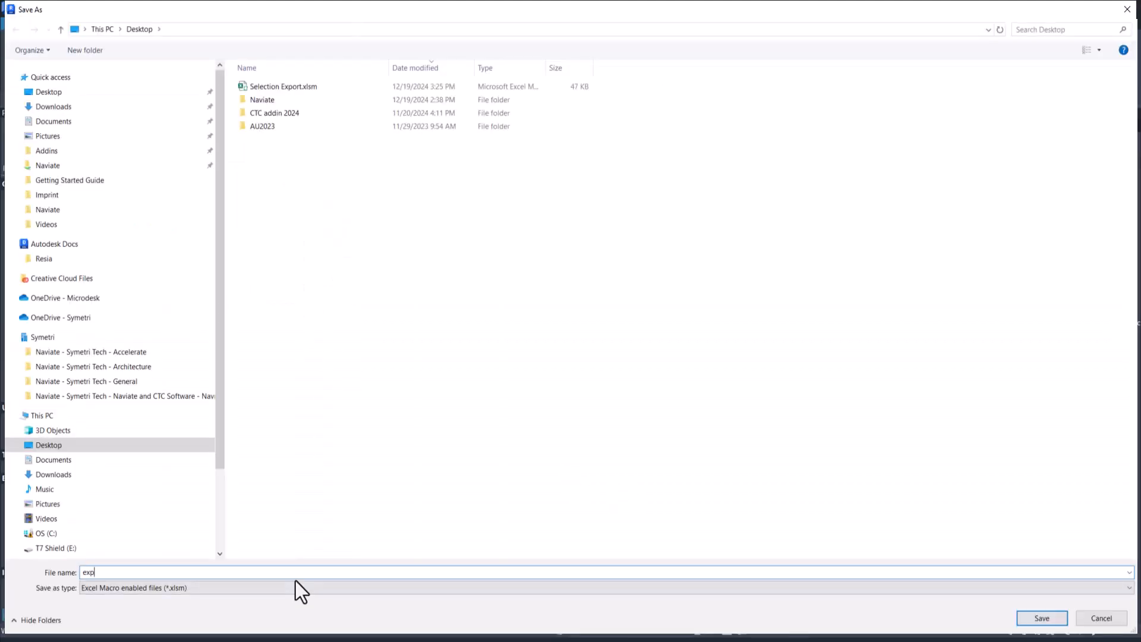
pyautogui.write('ort schedule')
pyautogui.press('Return')
pyautogui.moveTo(764, 70); pyautogui.dragTo(666, 95)
pyautogui.click(802, 472)
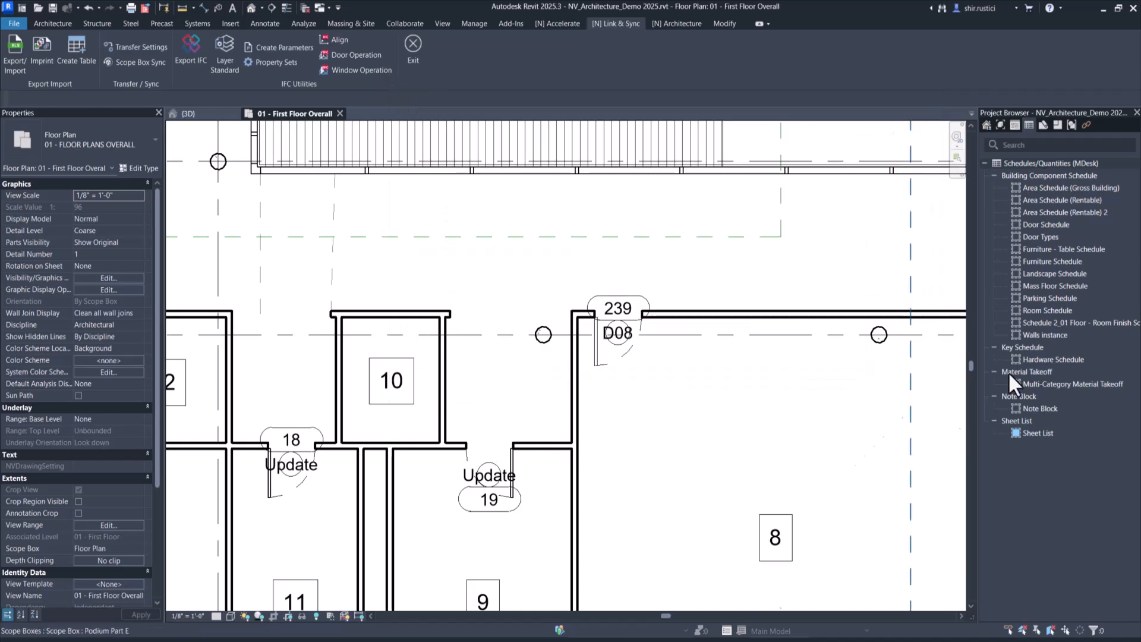
# Open Schedule 2_01 Floor - Room Finish Schedule in Revit and bring up the export schedule workbook in a larger window over it
pyautogui.doubleClick(1060, 324)
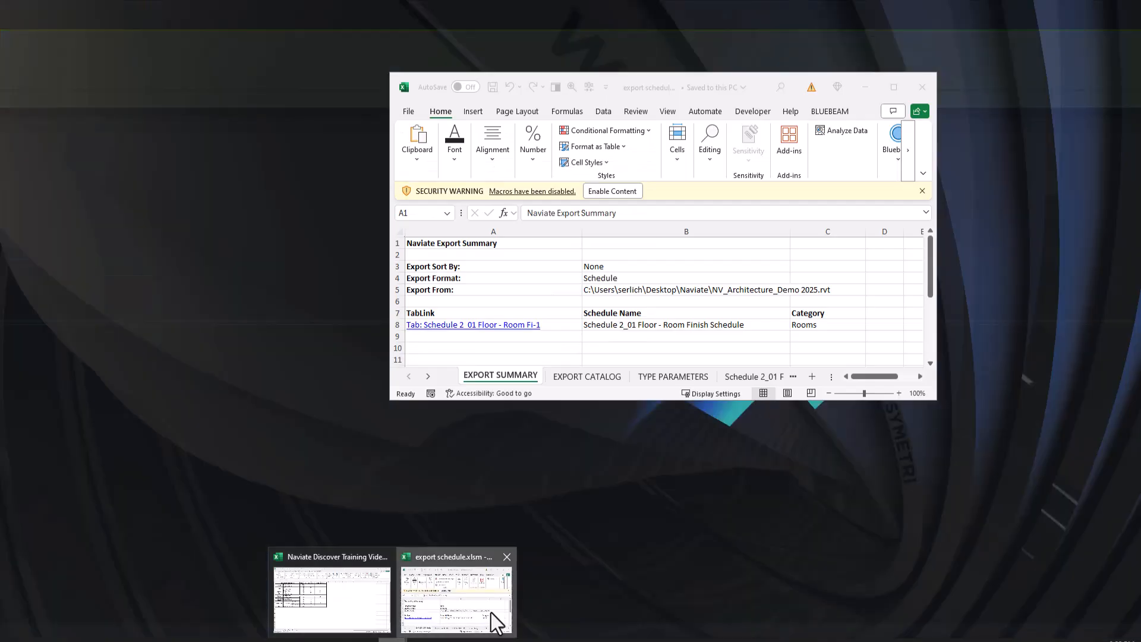
pyautogui.click(502, 618)
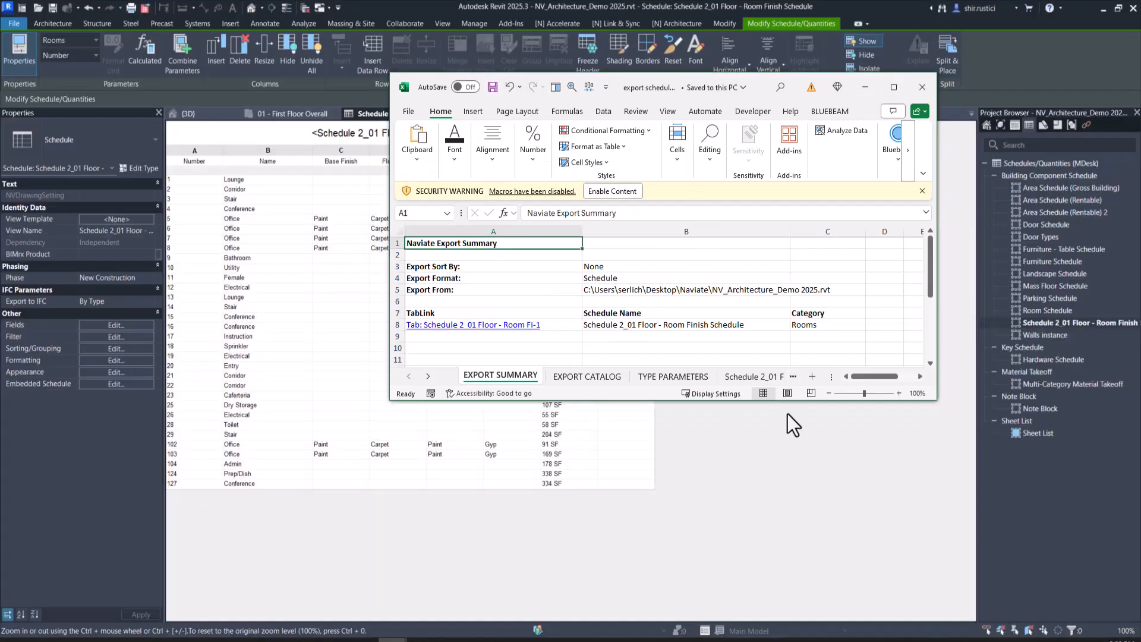
pyautogui.moveTo(721, 401); pyautogui.dragTo(721, 538)
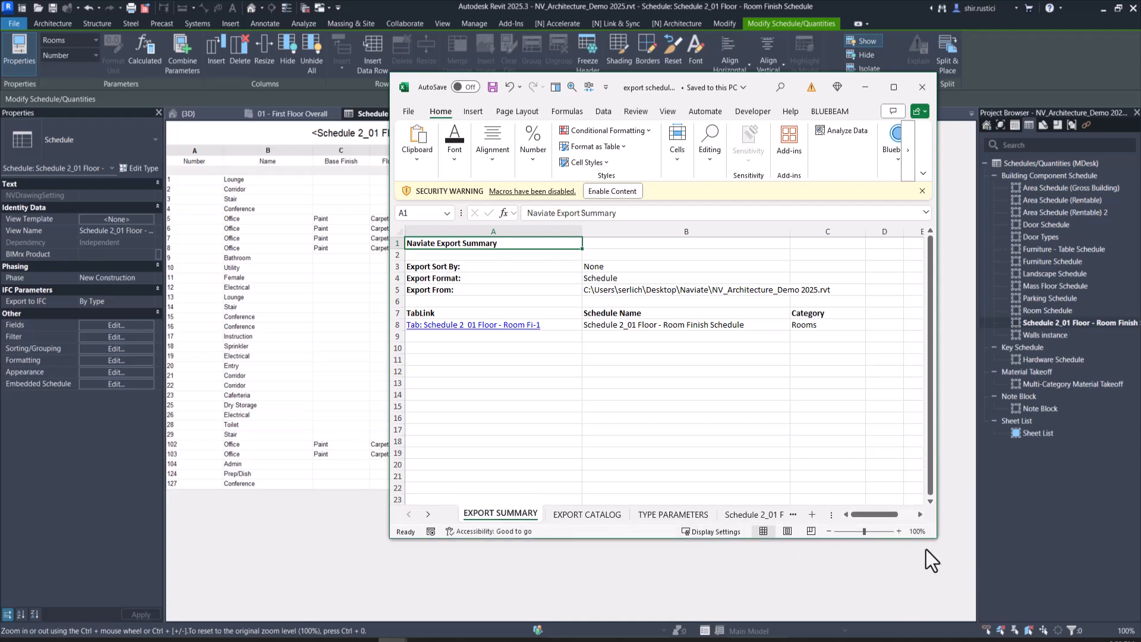
pyautogui.moveTo(936, 538); pyautogui.dragTo(1092, 602)
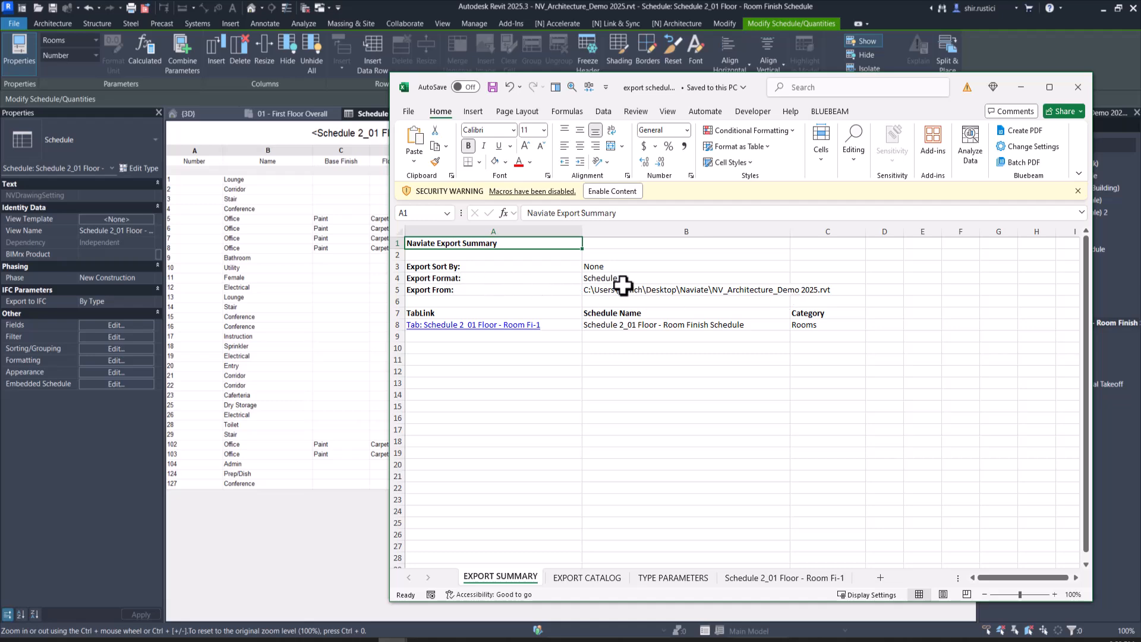
# Review the room parameters listed on the workbook's EXPORT CATALOG sheet
pyautogui.click(585, 578)
pyautogui.scroll(-5, 609, 488)
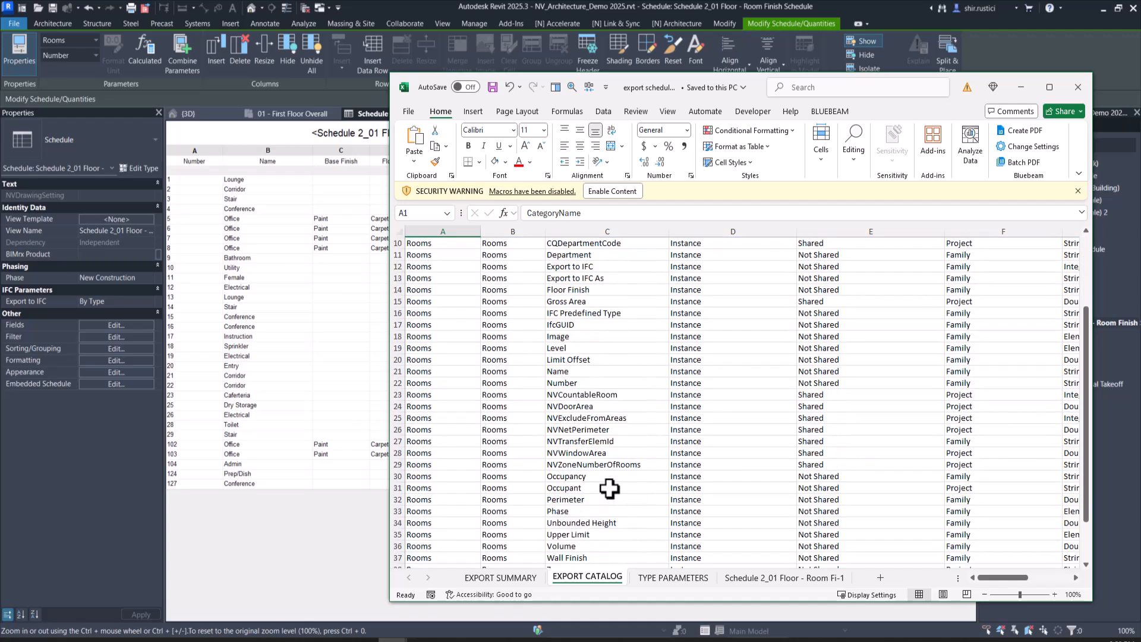
pyautogui.scroll(5, 609, 488)
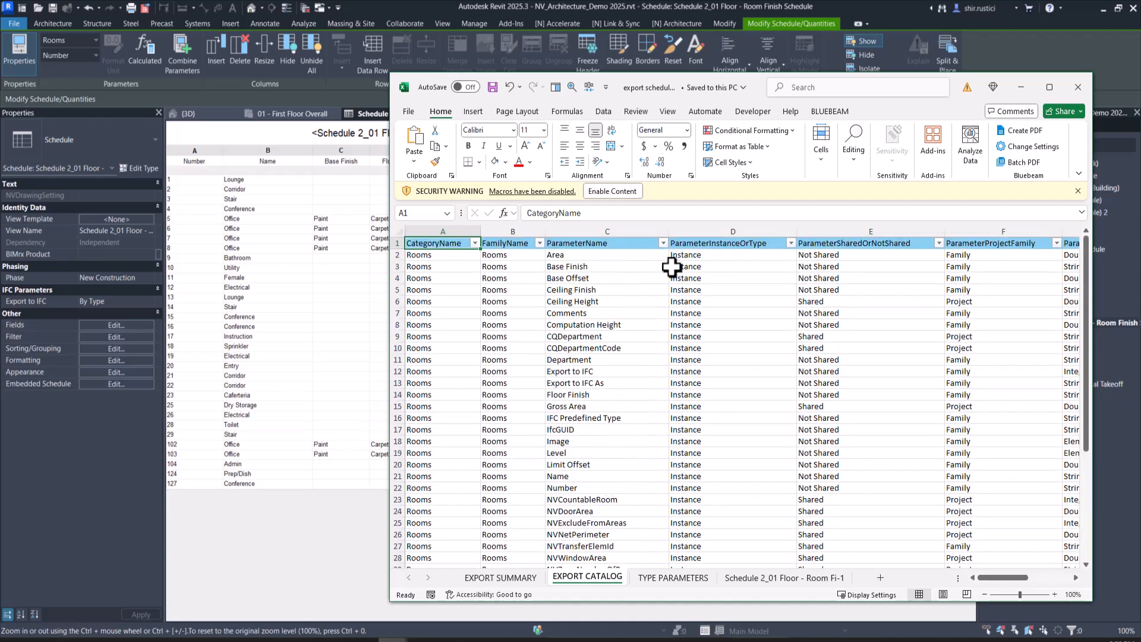
# View the TYPE PARAMETERS sheet, bring up the Schedule 2_01 Floor - Room Fi-1 sheet, and maximize the workbook window
pyautogui.click(705, 577)
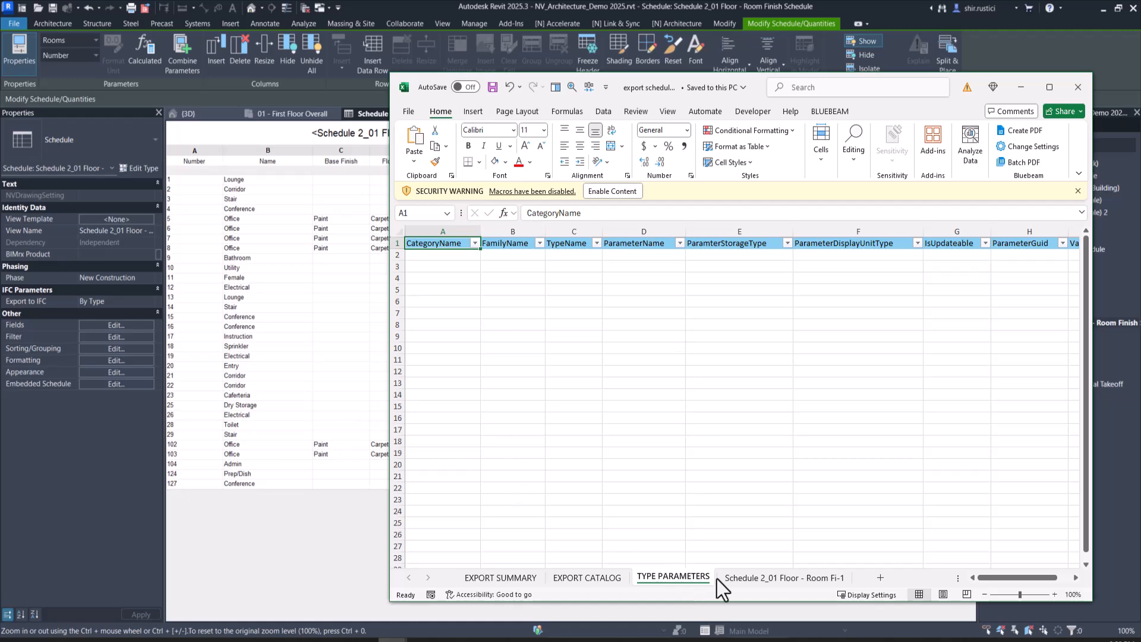
pyautogui.click(765, 579)
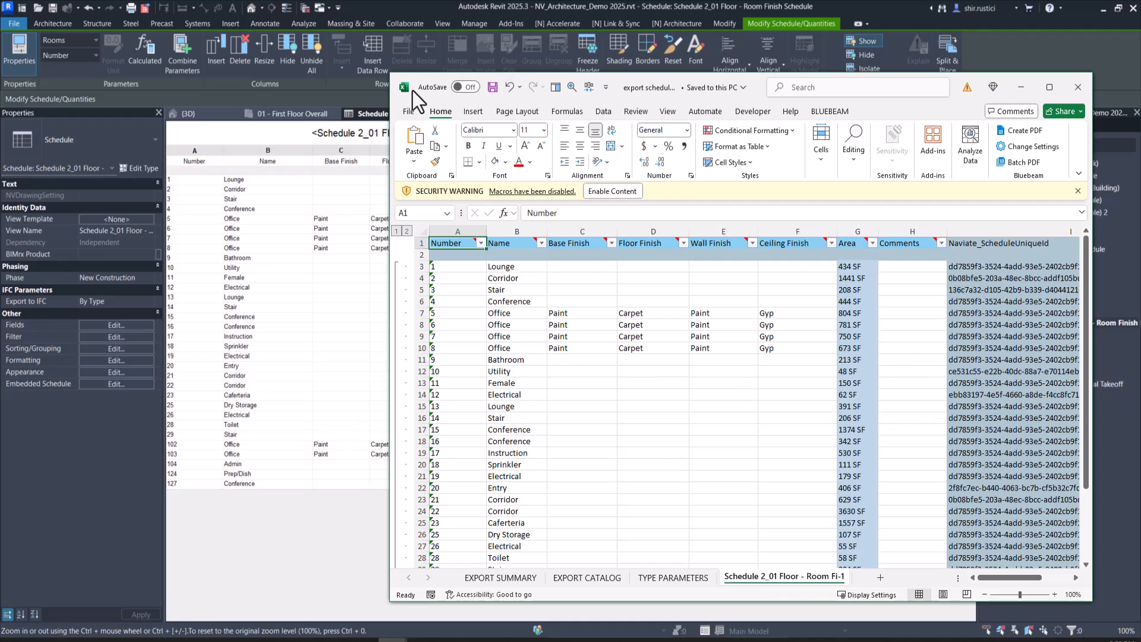
pyautogui.moveTo(758, 87); pyautogui.dragTo(568, 45)
pyautogui.click(864, 48)
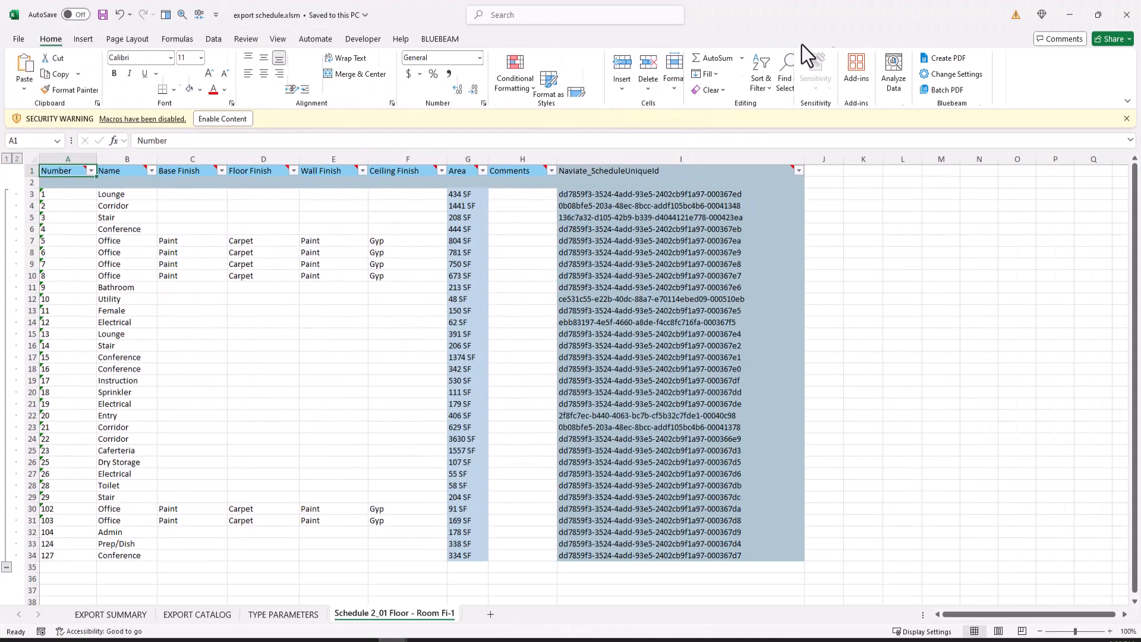
# Fill the Base, Floor, Wall and Ceiling Finish columns for all rooms with Paint, Carpet, Paint and Gyp by extending the existing Office values
pyautogui.click(183, 274)
pyautogui.moveTo(215, 273)
pyautogui.mouseDown()
pyautogui.moveTo(402, 273)
pyautogui.moveTo(446, 407)
pyautogui.moveTo(443, 506)
pyautogui.mouseUp()
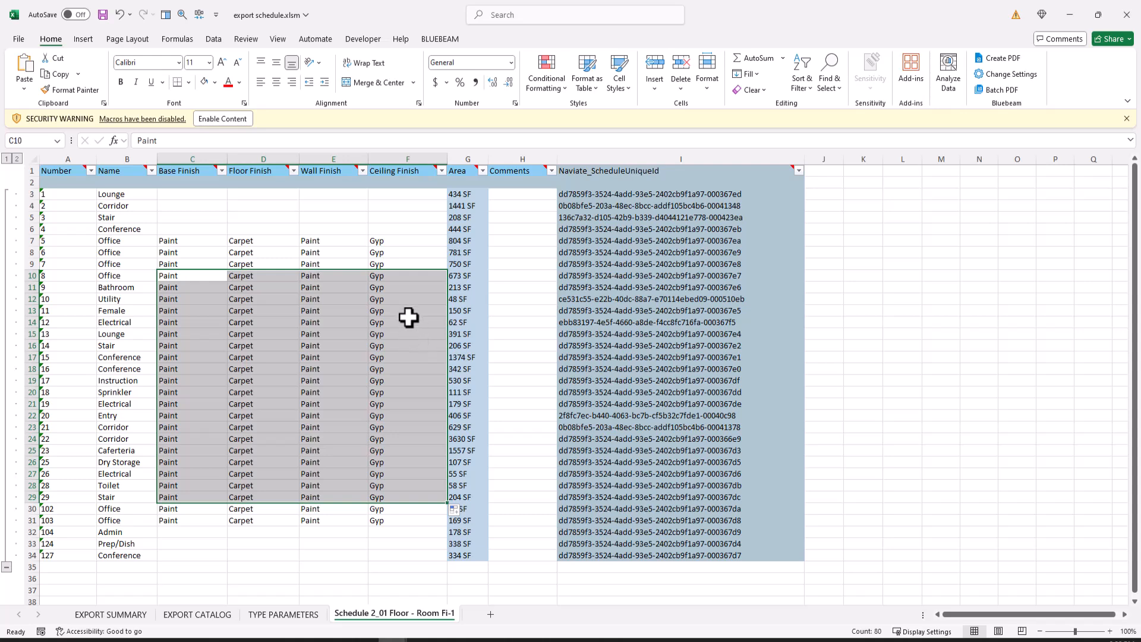
pyautogui.click(199, 240)
pyautogui.moveTo(199, 241); pyautogui.dragTo(445, 189)
pyautogui.moveTo(198, 521); pyautogui.dragTo(403, 522)
pyautogui.moveTo(447, 526)
pyautogui.mouseDown()
pyautogui.moveTo(446, 570)
pyautogui.moveTo(445, 560)
pyautogui.mouseUp()
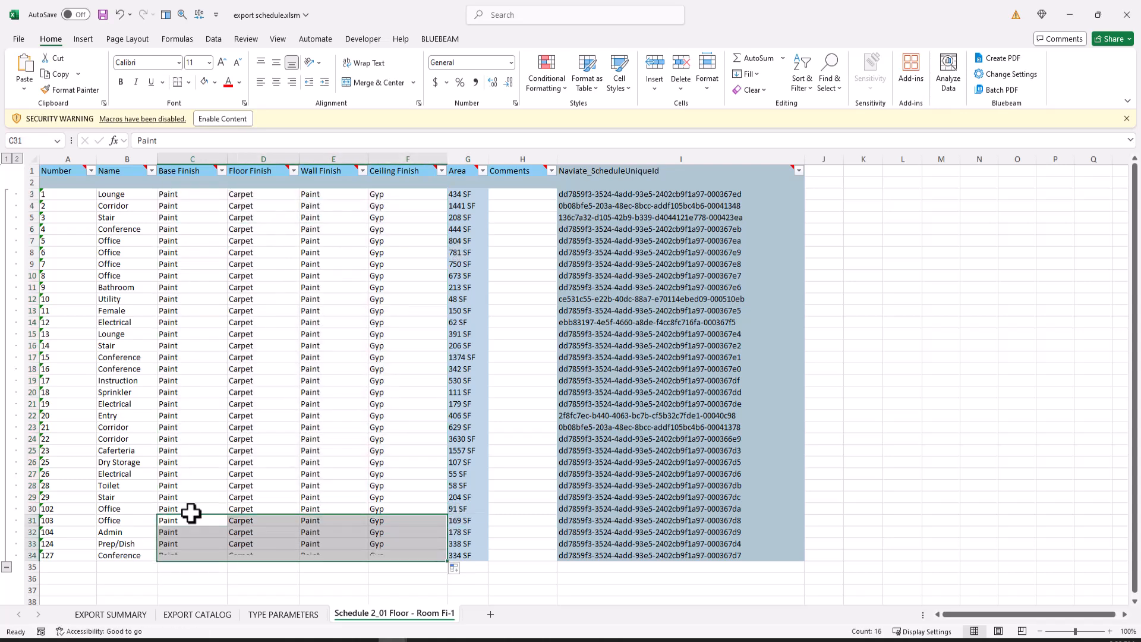
# Save the edited export schedule workbook, close it, and return to the Room Finish Schedule in Revit
pyautogui.click(352, 265)
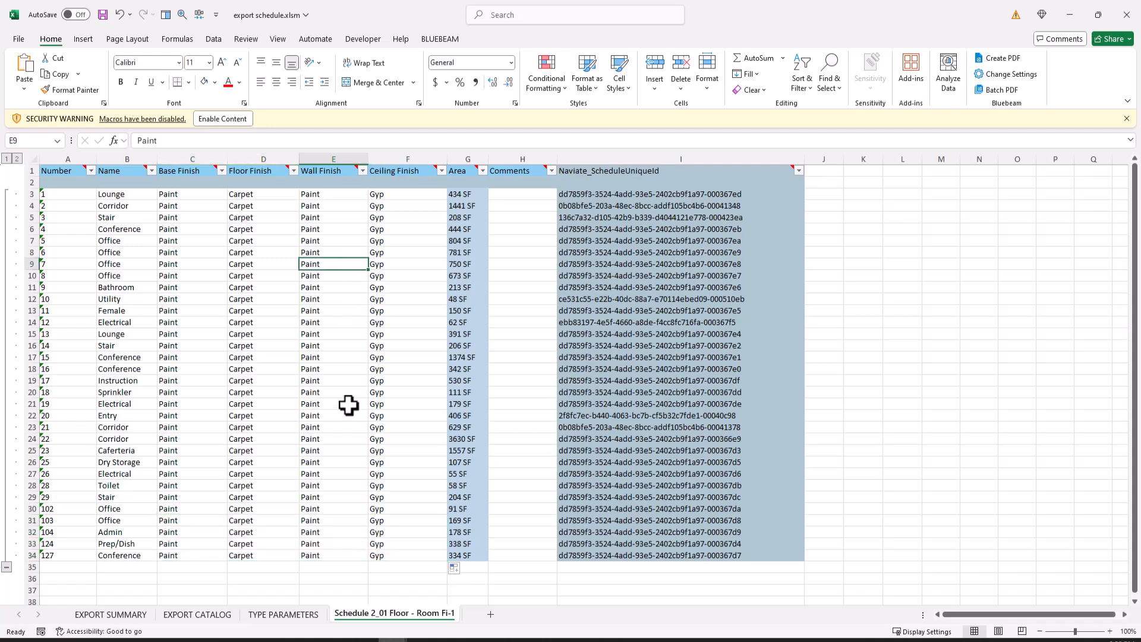
pyautogui.click(103, 16)
pyautogui.click(1122, 24)
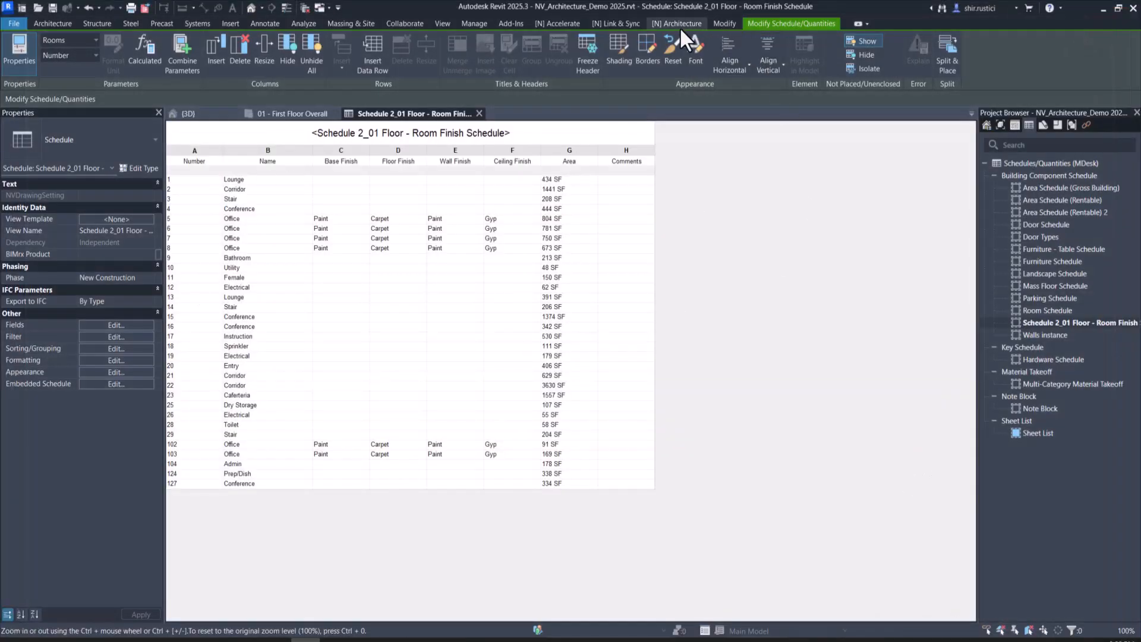
# Load "export schedule.xlsm" from the Desktop as the Excel file to import in Naviate Import/Export
pyautogui.click(630, 24)
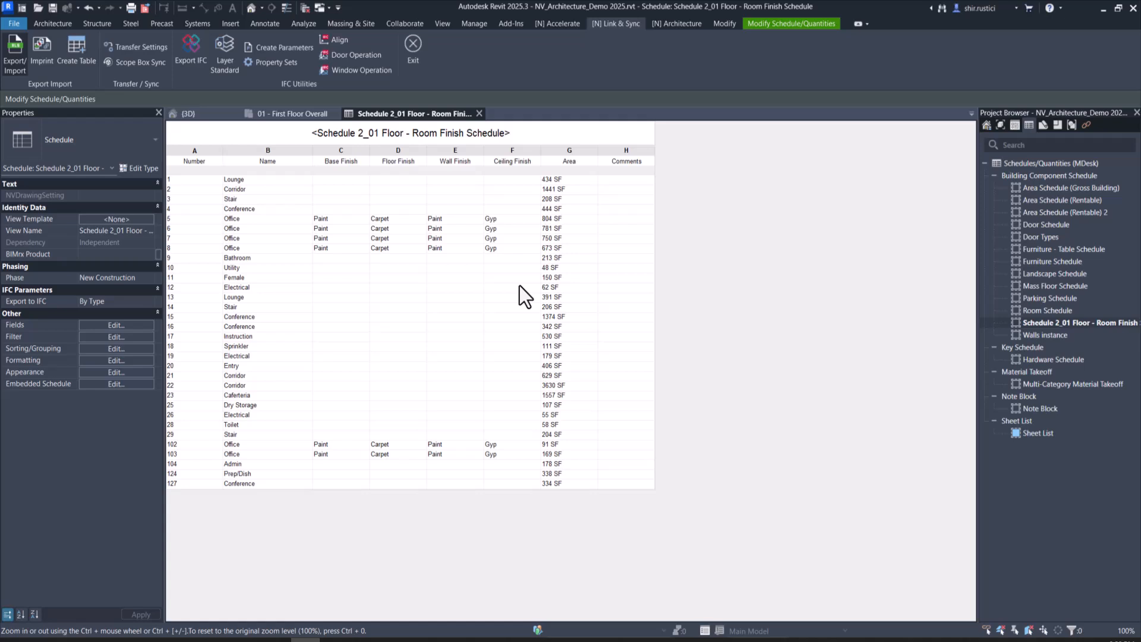
pyautogui.click(662, 134)
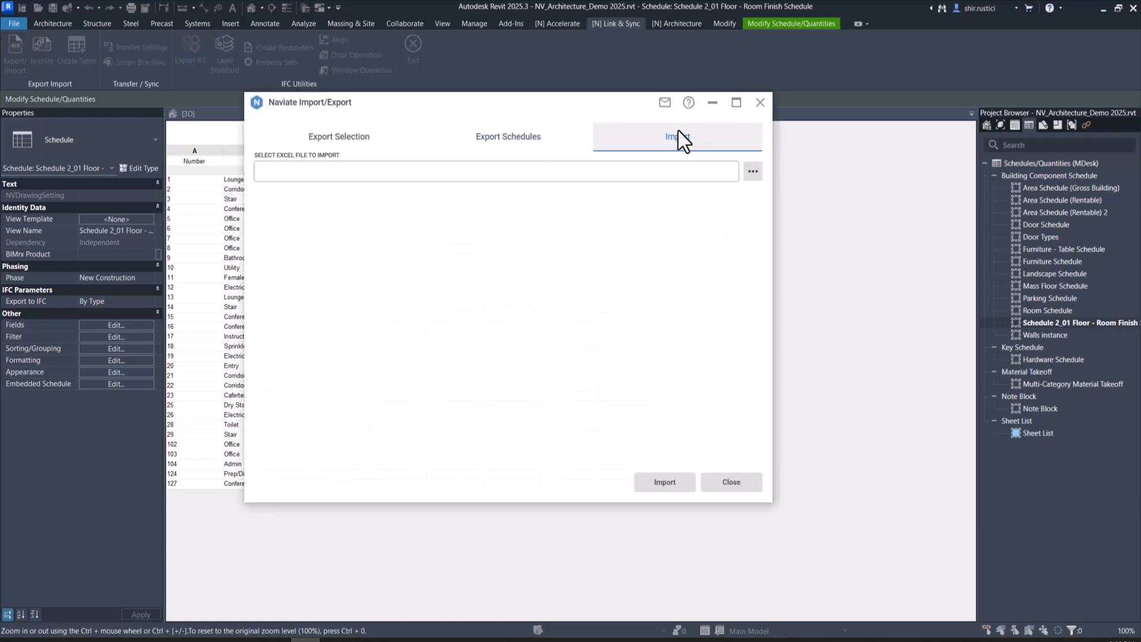
pyautogui.click(752, 173)
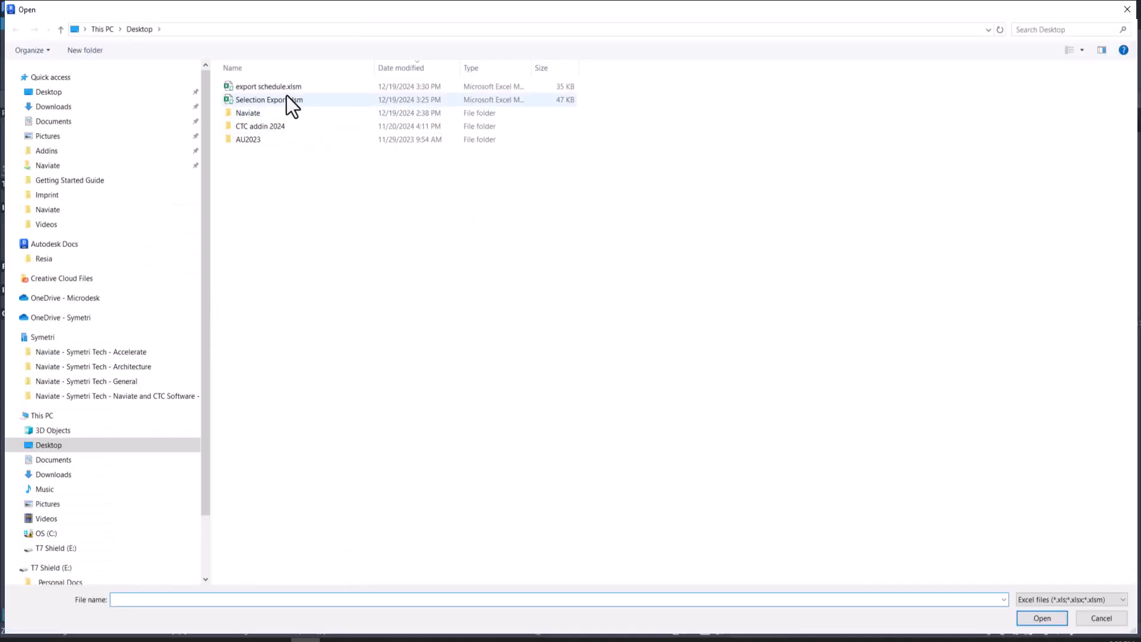
pyautogui.doubleClick(286, 89)
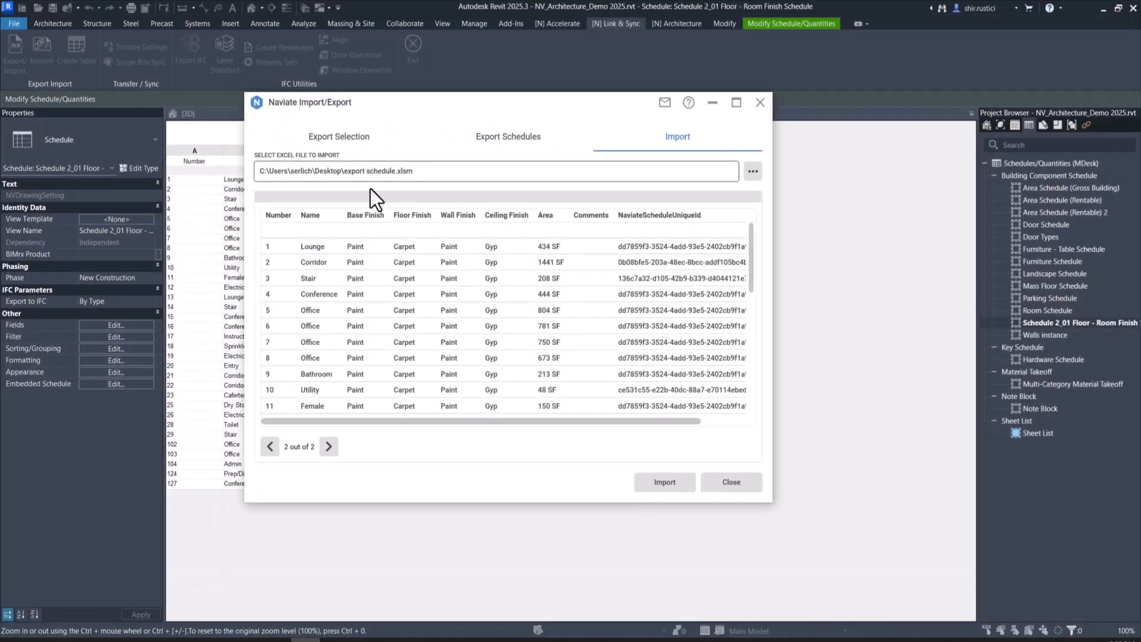
# Check the import preview rows, import the room finishes into the model, accept the group change warning, and dismiss the update report
pyautogui.scroll(-7, 583, 262)
pyautogui.scroll(7, 582, 261)
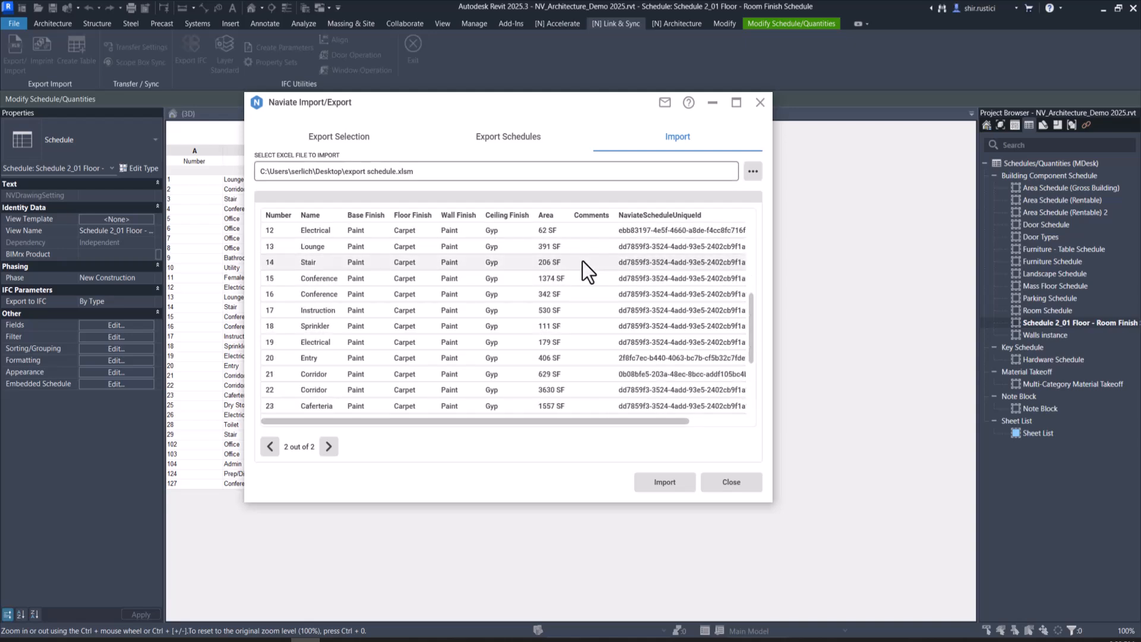
pyautogui.scroll(-3, 666, 395)
pyautogui.click(658, 482)
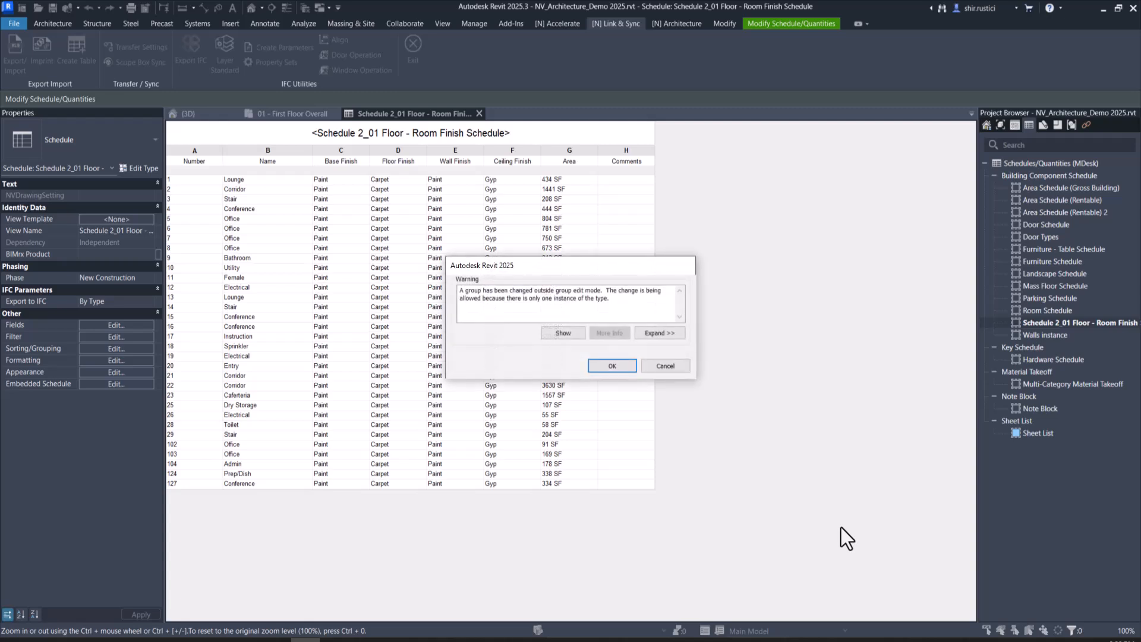
pyautogui.click(619, 368)
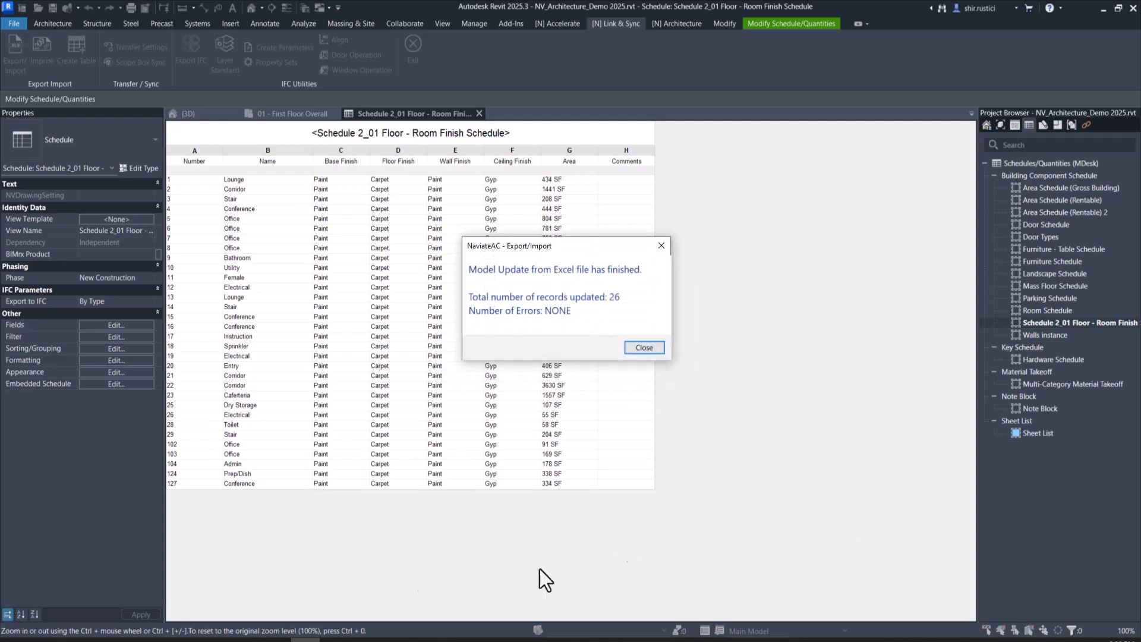
pyautogui.click(647, 349)
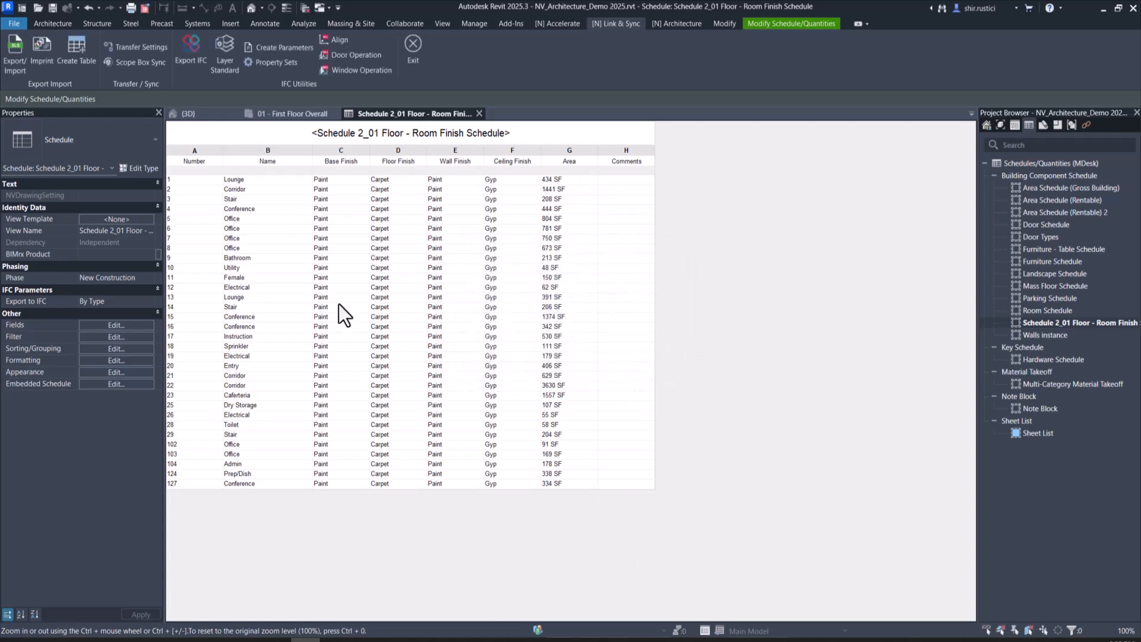